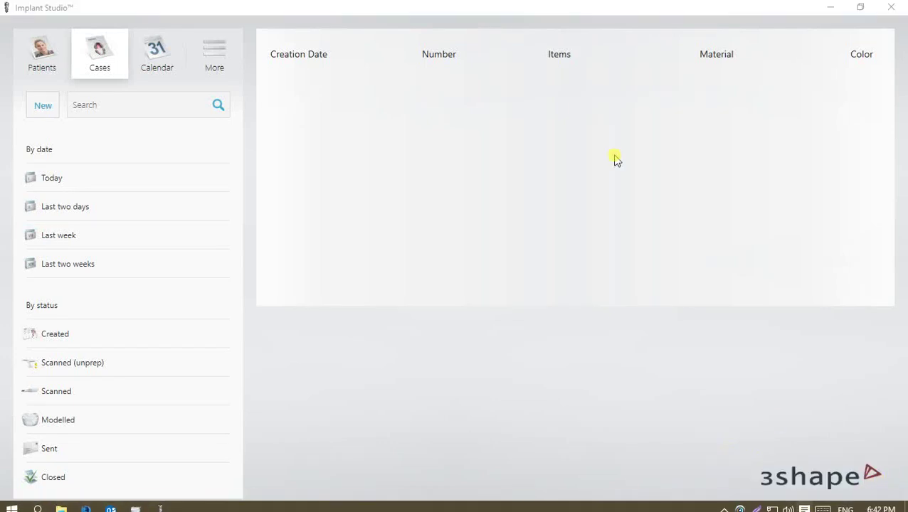
Maximize the window, confirm the existing patient's details, and start a new case at tooth selection.
{"action": "left_click", "coordinate": [656, 195]}
{"action": "left_click", "coordinate": [37, 62]}
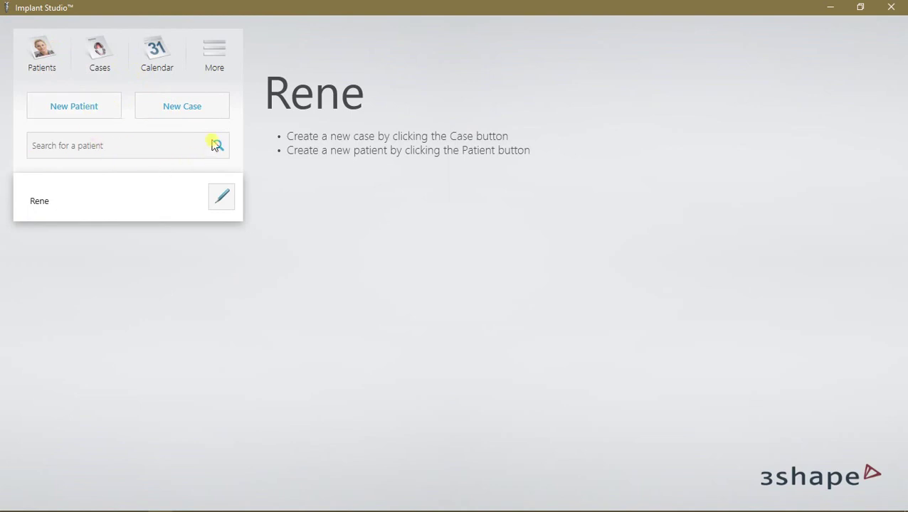
{"action": "left_click", "coordinate": [221, 195]}
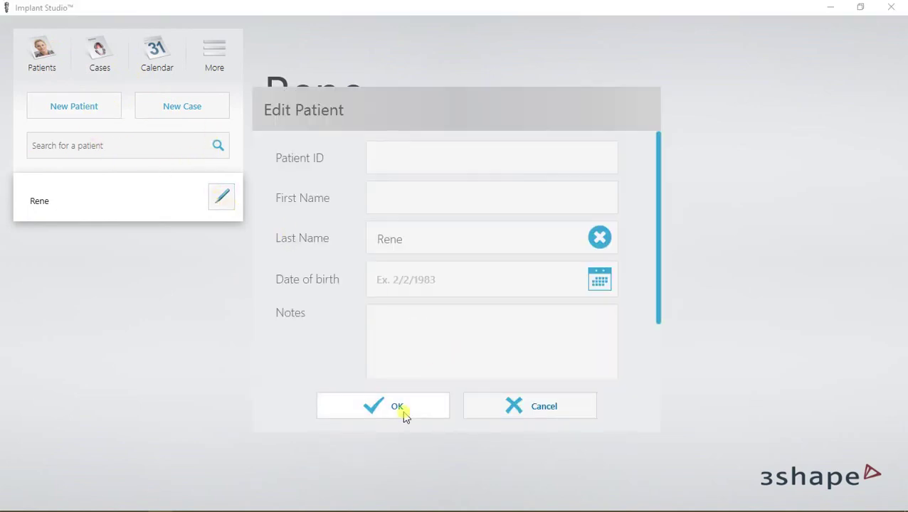
{"action": "left_click", "coordinate": [400, 412]}
{"action": "left_click", "coordinate": [195, 112]}
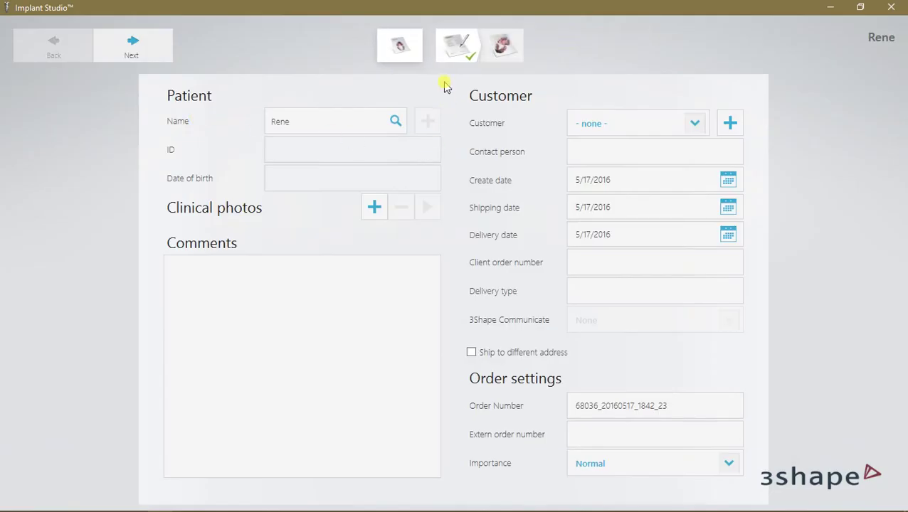
{"action": "left_click", "coordinate": [141, 54]}
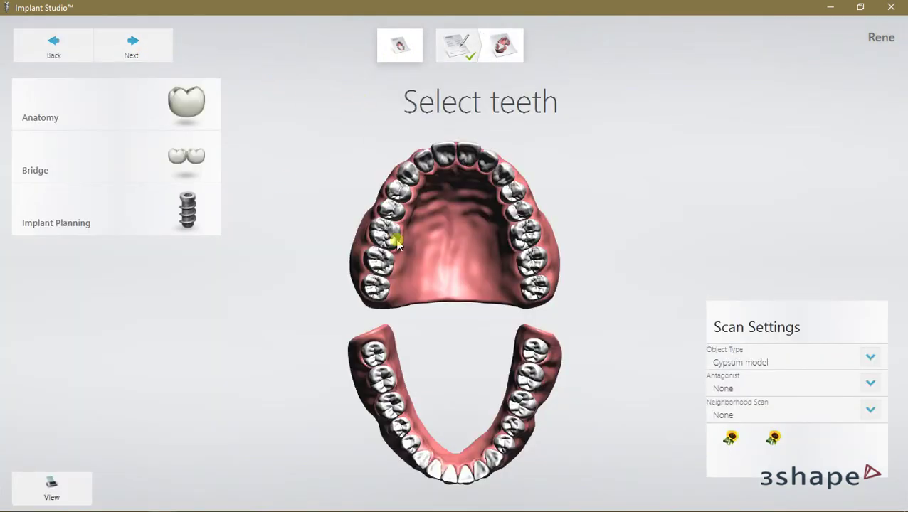
Select the upper tooth and set its object type to Digital impression.
{"action": "left_click", "coordinate": [391, 211]}
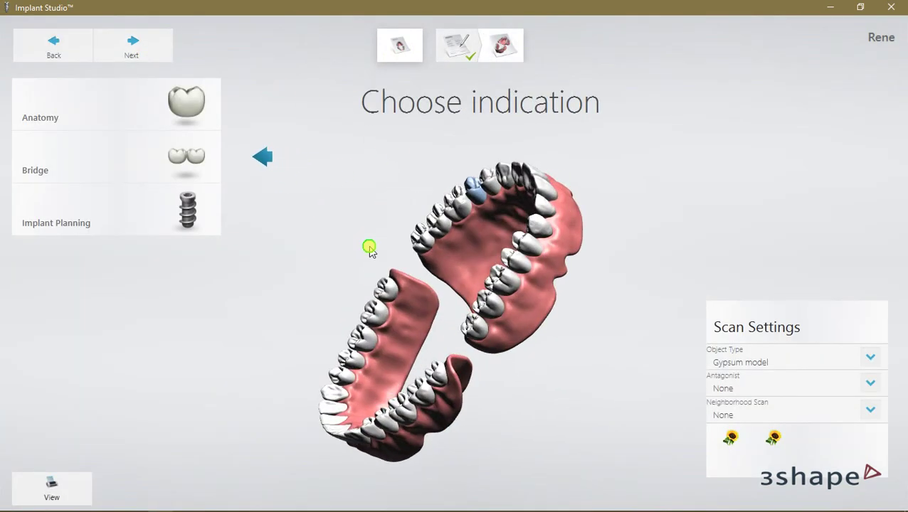
{"action": "left_click", "coordinate": [743, 364]}
{"action": "left_click", "coordinate": [753, 441]}
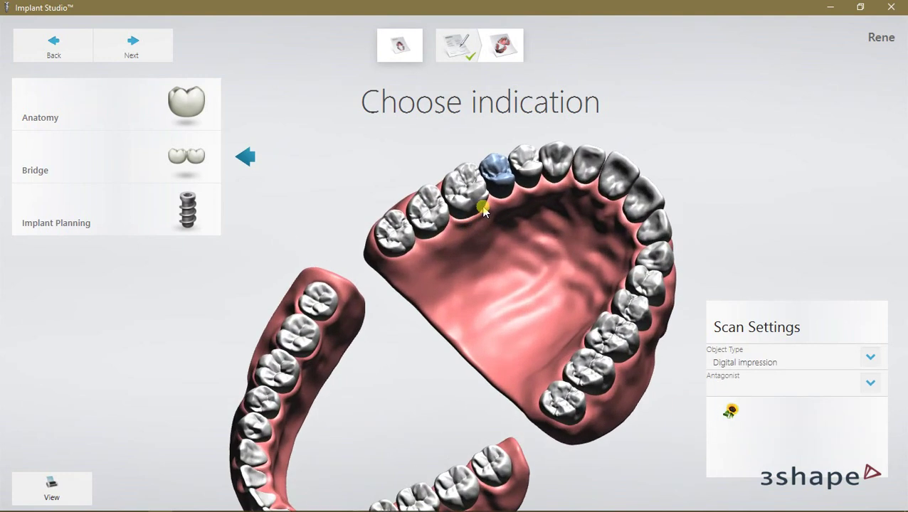
Make the tooth an anatomy crown in Zirkon material, dismissing the error message.
{"action": "left_click", "coordinate": [198, 115]}
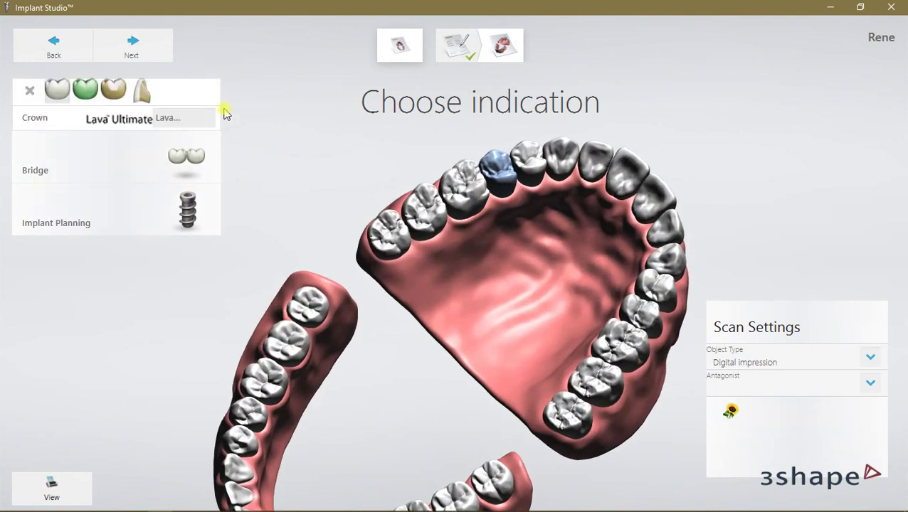
{"action": "left_click", "coordinate": [177, 121]}
{"action": "left_click", "coordinate": [167, 442]}
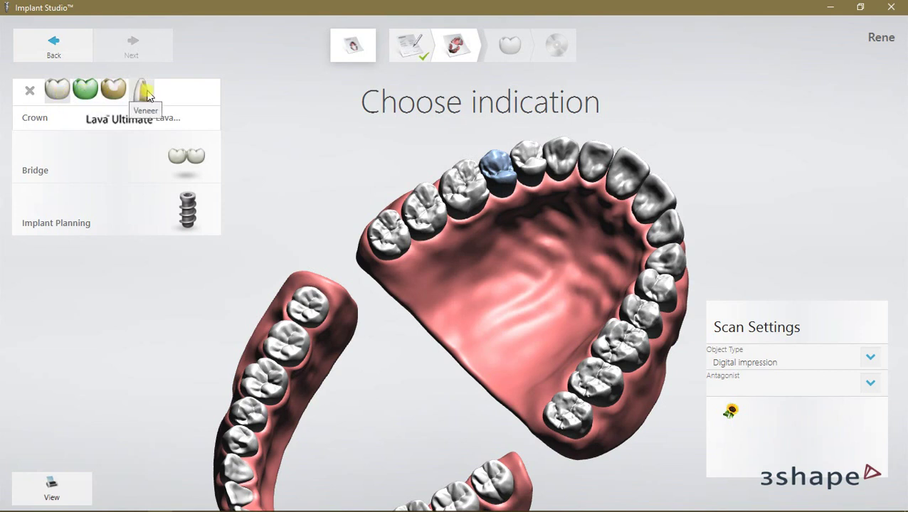
{"action": "left_click", "coordinate": [162, 118]}
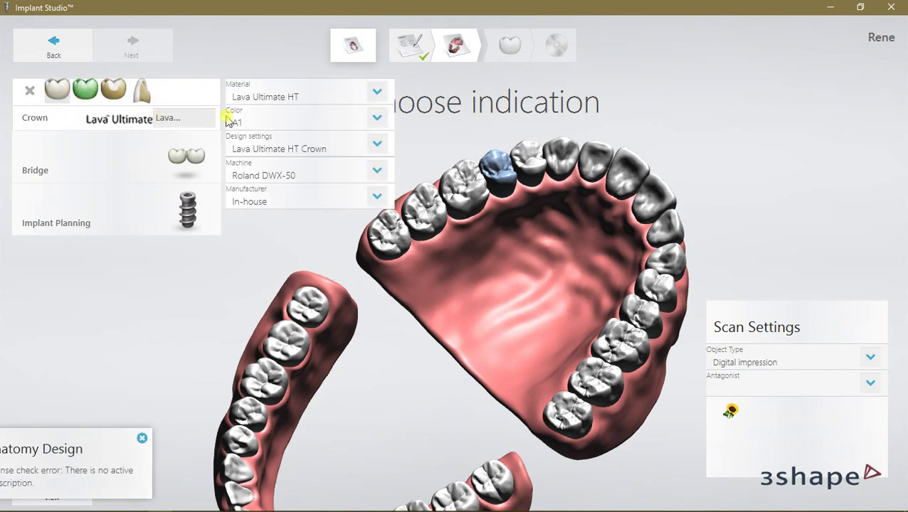
{"action": "left_click", "coordinate": [369, 97]}
{"action": "left_click_drag", "start_coordinate": [391, 127], "coordinate": [383, 265]}
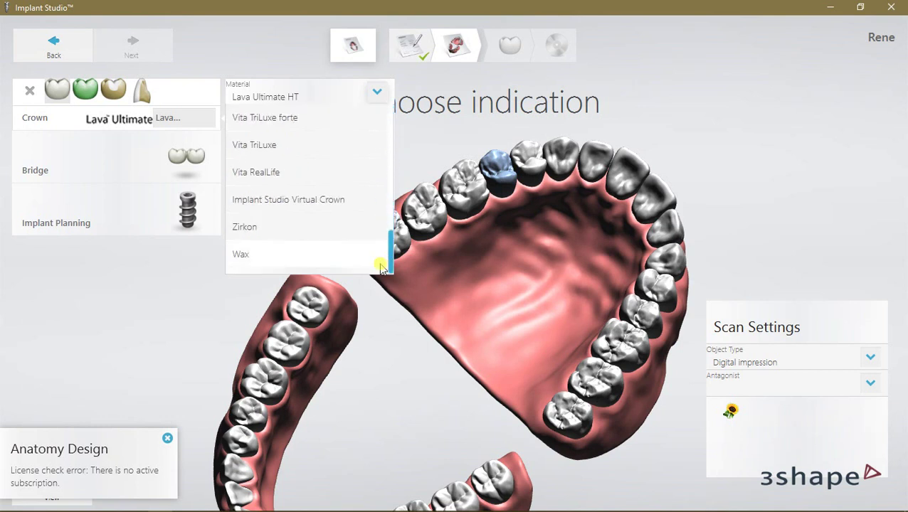
{"action": "left_click", "coordinate": [336, 230]}
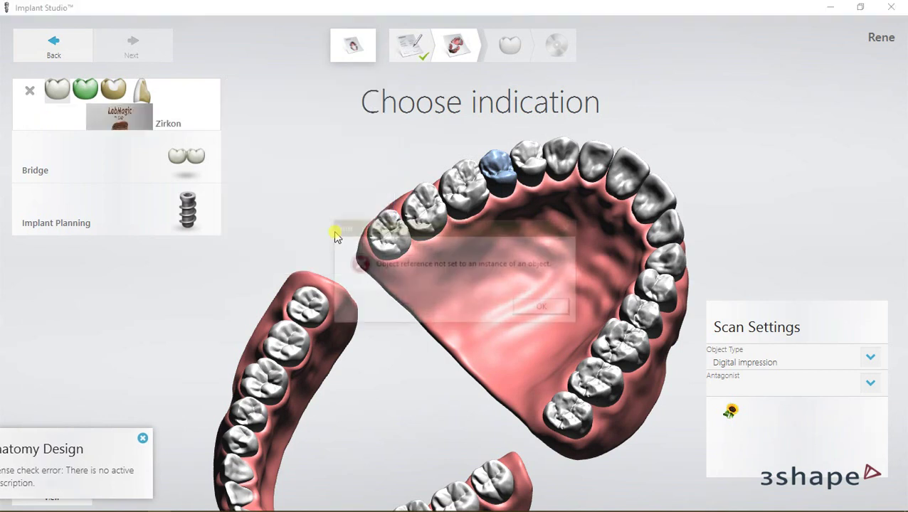
{"action": "left_click", "coordinate": [553, 308]}
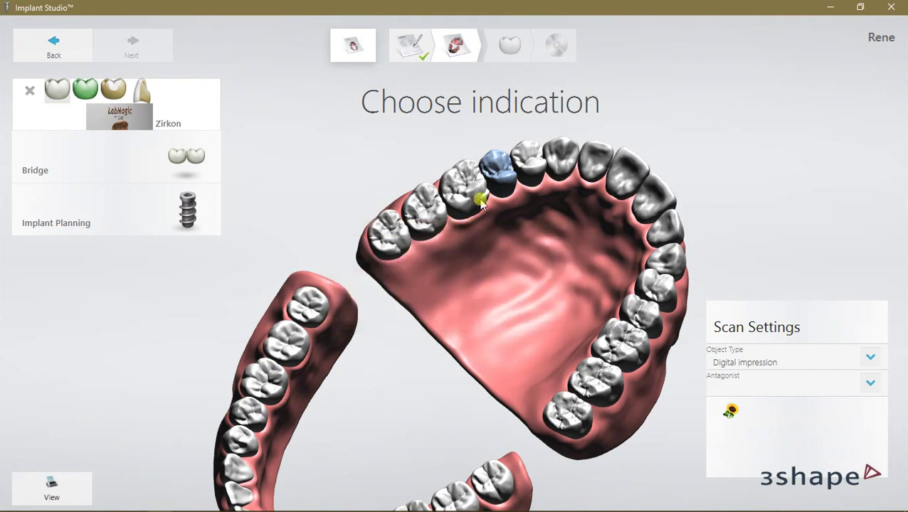
Add Implant Planning with a surgical guide to the tooth and move on to scan import.
{"action": "right_click_drag", "start_coordinate": [476, 164], "coordinate": [512, 186]}
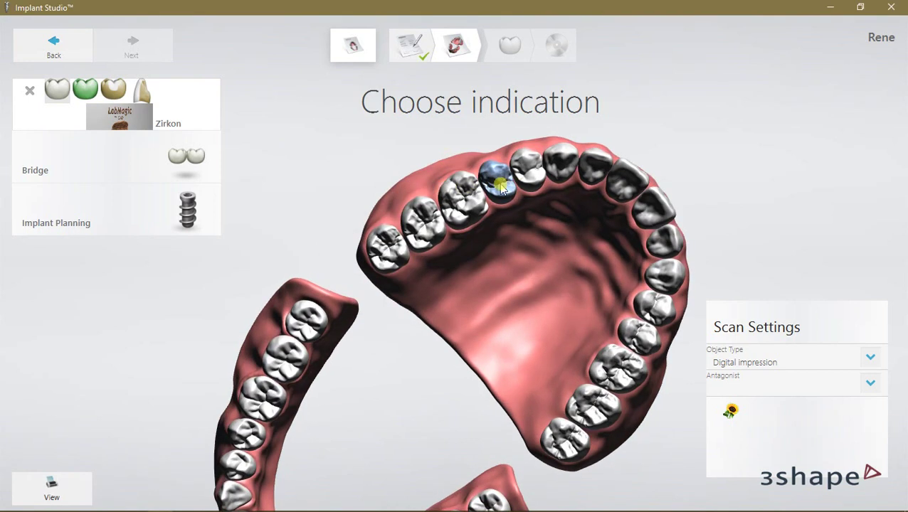
{"action": "left_click", "coordinate": [191, 210]}
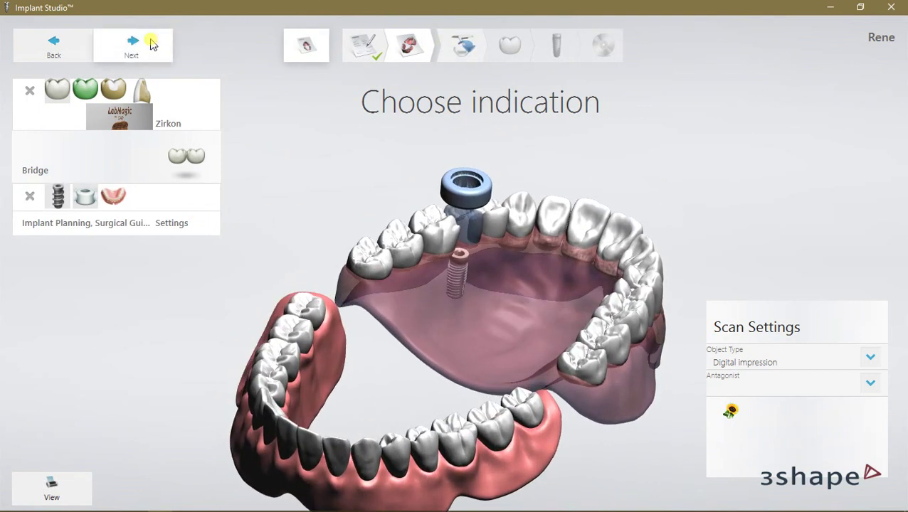
{"action": "left_click", "coordinate": [121, 61]}
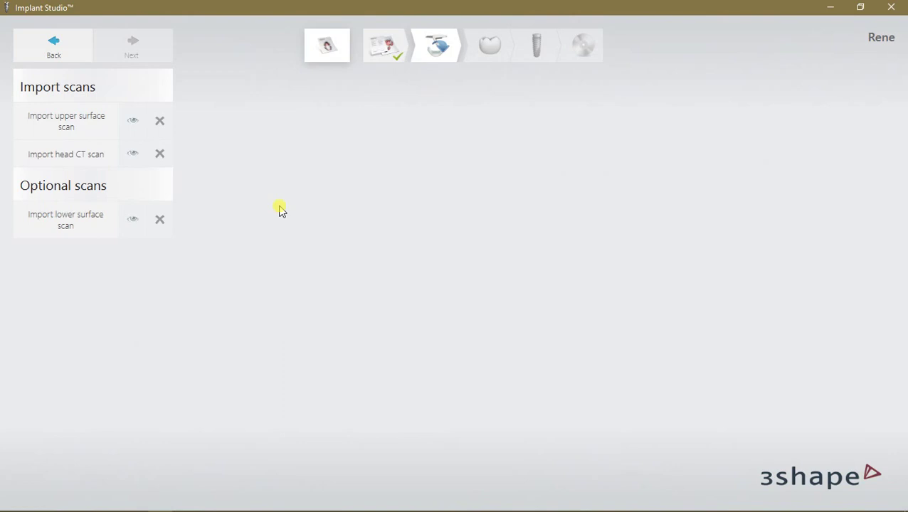
Import UpperJawScan as the upper surface scan.
{"action": "right_click", "coordinate": [737, 501]}
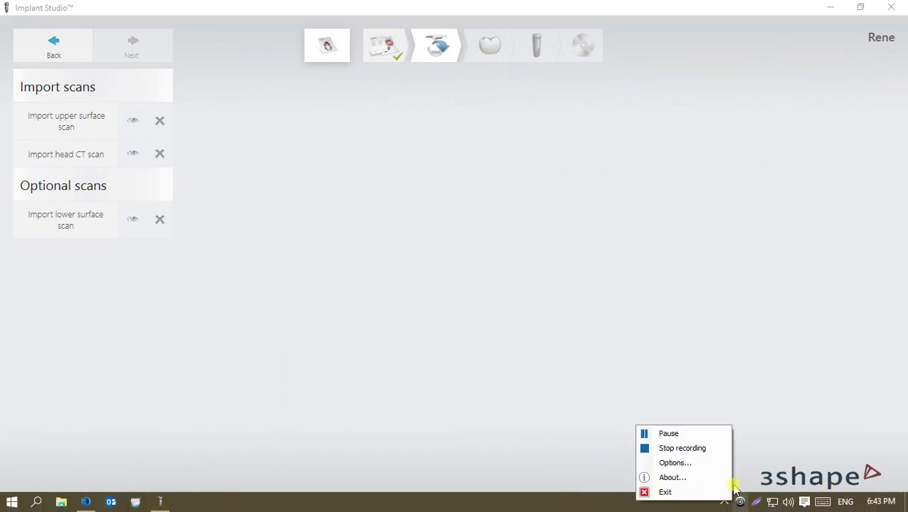
{"action": "left_click", "coordinate": [714, 440]}
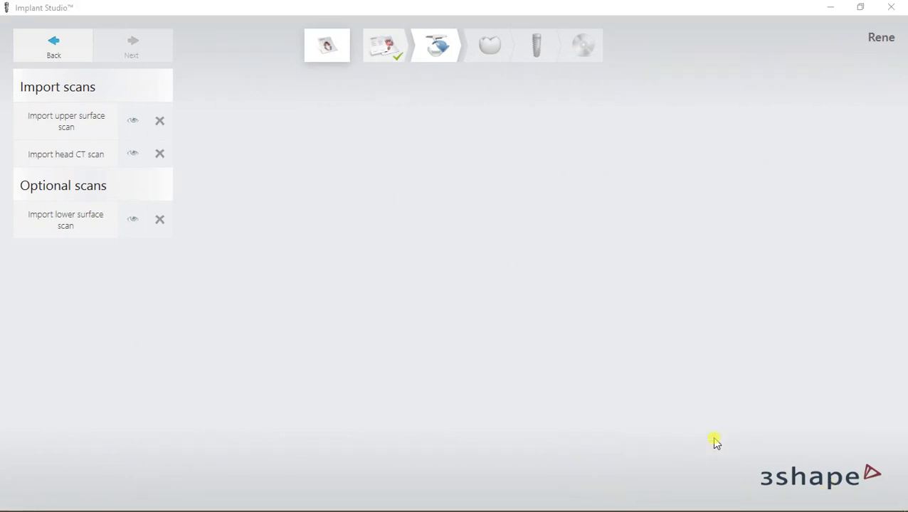
{"action": "left_click", "coordinate": [128, 121]}
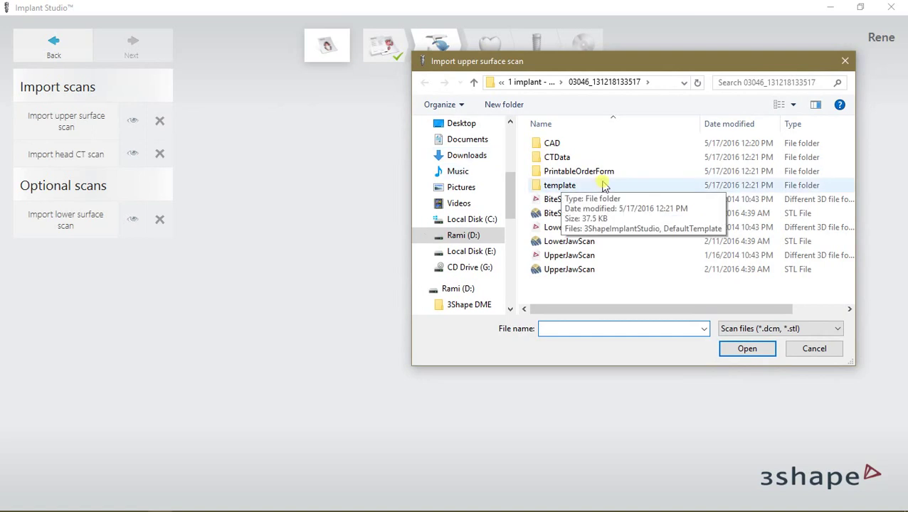
{"action": "double_click", "coordinate": [554, 254]}
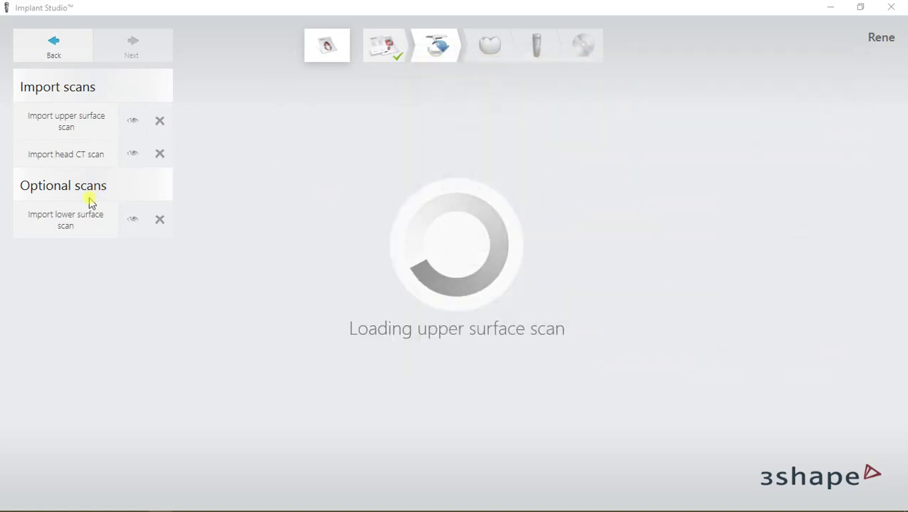
Import LowerJawScan as the lower surface scan and begin the head CT scan import.
{"action": "left_click", "coordinate": [80, 218]}
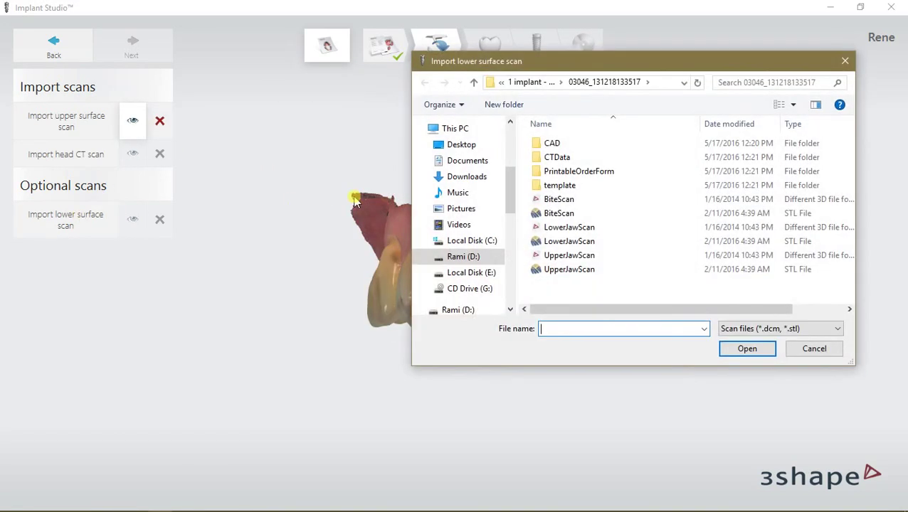
{"action": "double_click", "coordinate": [563, 228]}
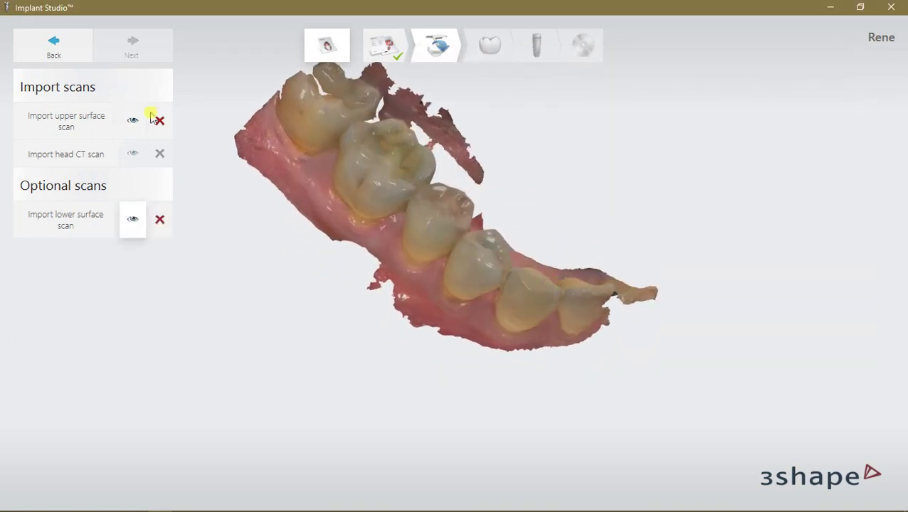
{"action": "left_click", "coordinate": [71, 154]}
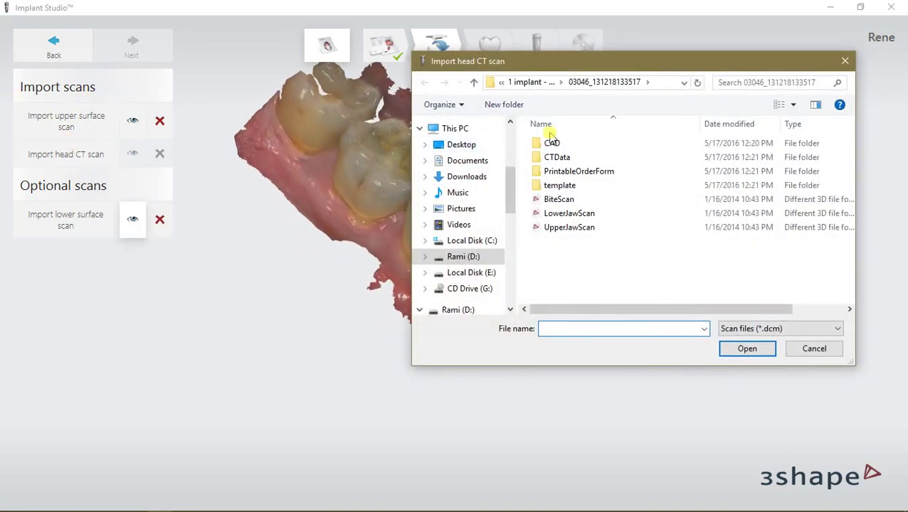
{"action": "double_click", "coordinate": [560, 158]}
{"action": "double_click", "coordinate": [573, 257]}
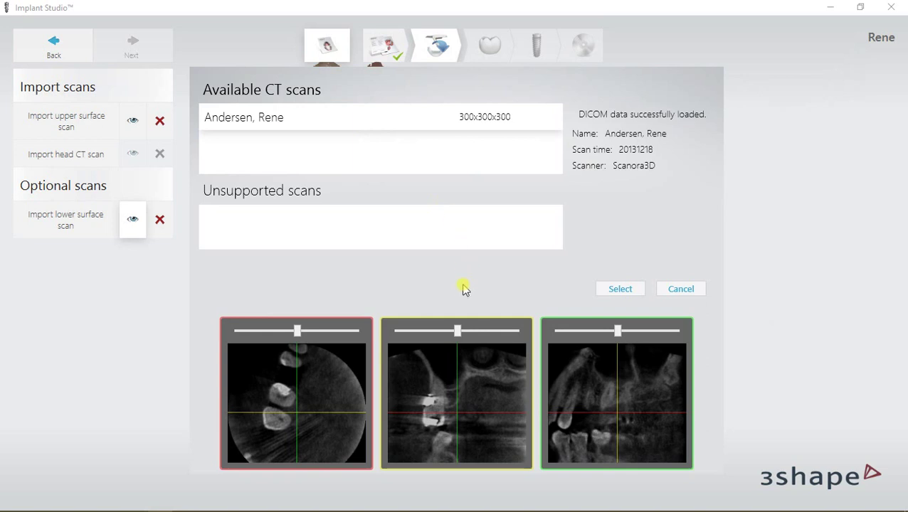
{"action": "left_click_drag", "start_coordinate": [298, 331], "coordinate": [294, 331]}
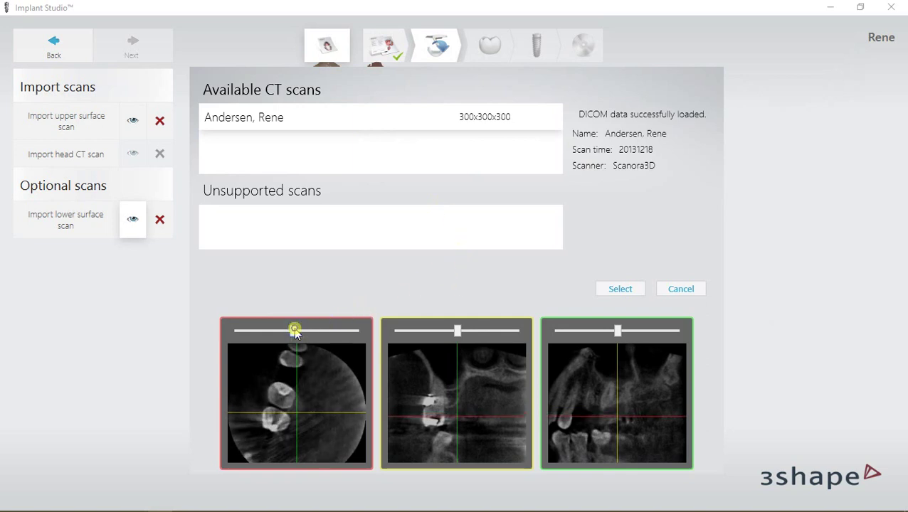
{"action": "left_click_drag", "start_coordinate": [455, 330], "coordinate": [461, 331]}
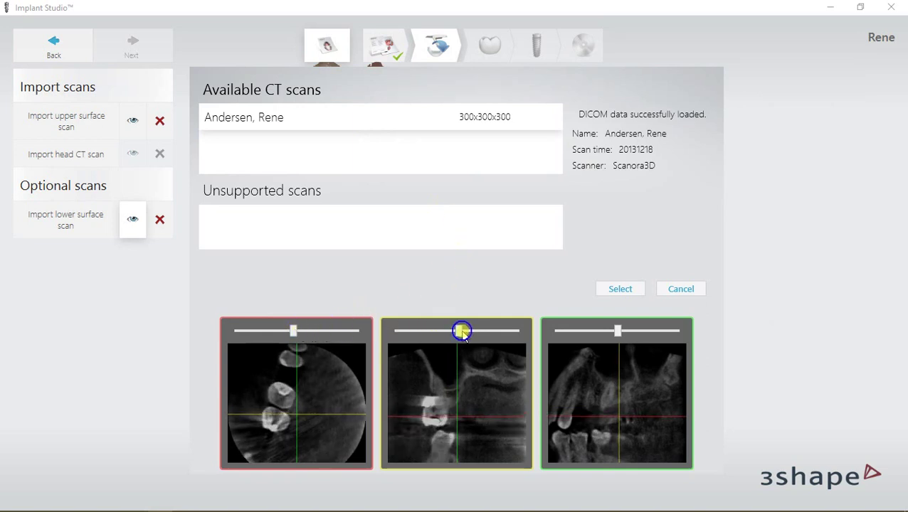
{"action": "left_click_drag", "start_coordinate": [618, 332], "coordinate": [612, 331]}
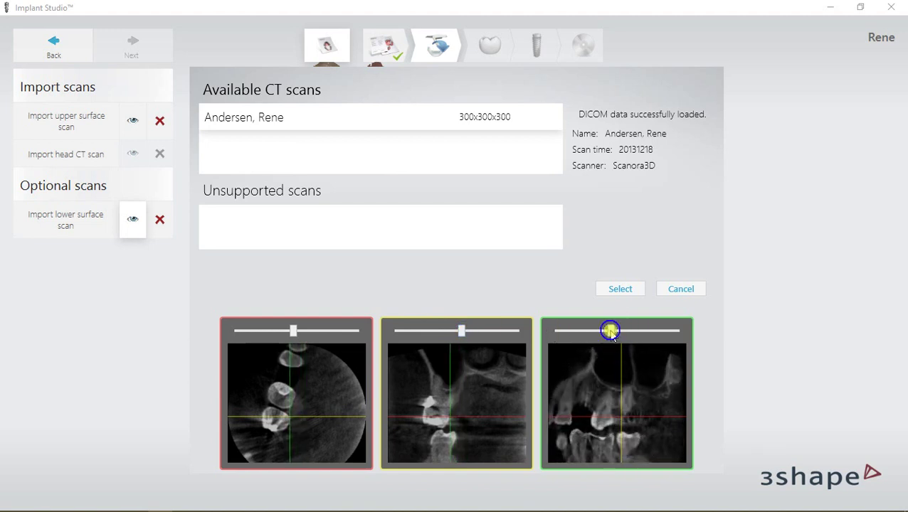
{"action": "left_click", "coordinate": [615, 287]}
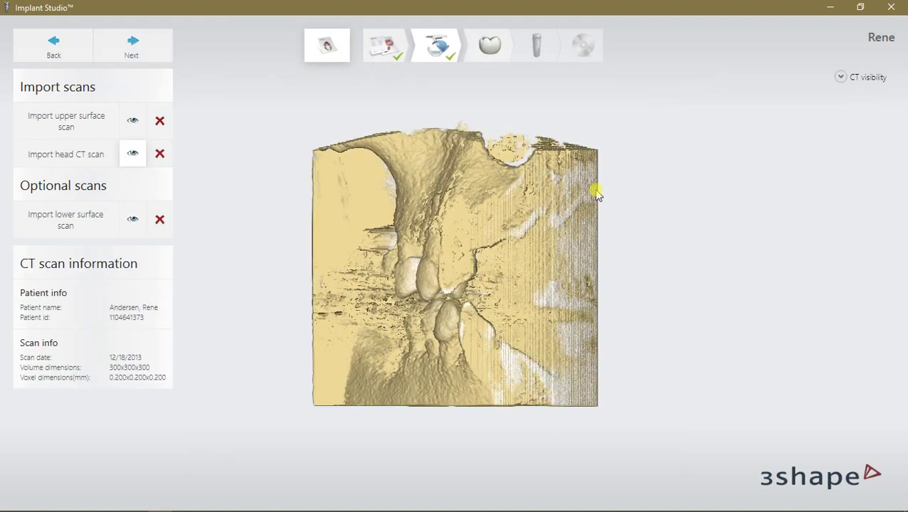
{"action": "right_click_drag", "start_coordinate": [491, 208], "coordinate": [622, 221]}
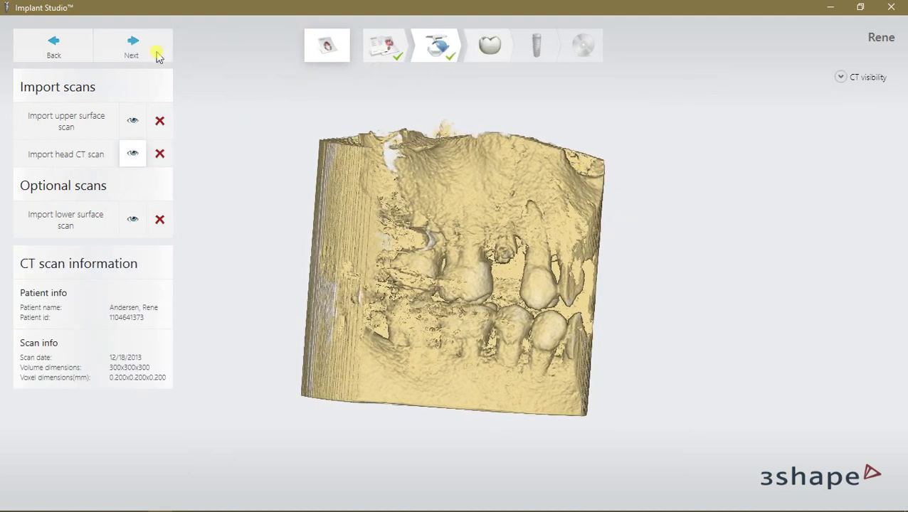
{"action": "left_click", "coordinate": [131, 56]}
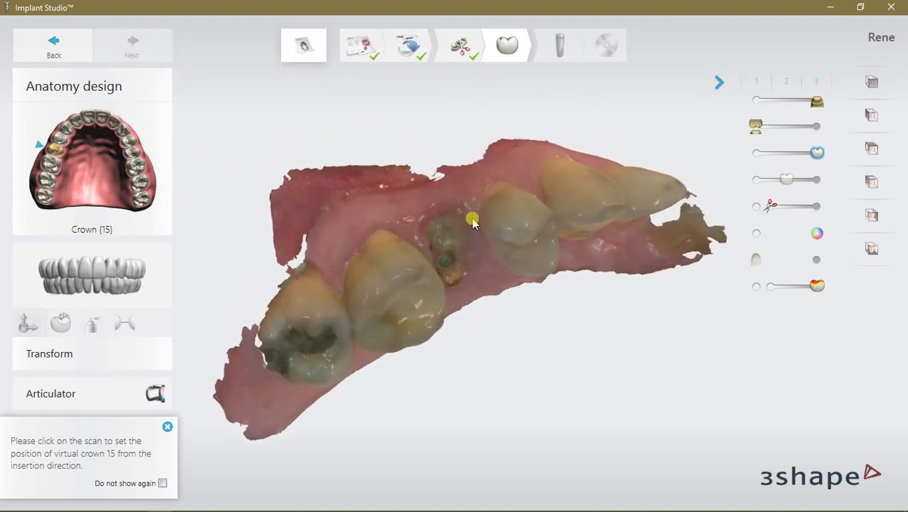
Place crown 15 from the Allure DS4 RealView library onto the upper scan.
{"action": "left_click", "coordinate": [477, 252]}
{"action": "left_click", "coordinate": [64, 292]}
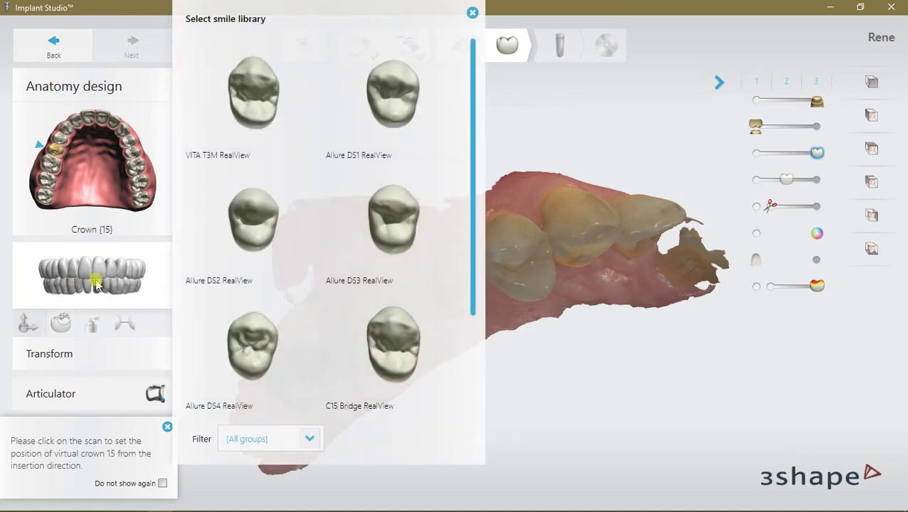
{"action": "left_click", "coordinate": [250, 331]}
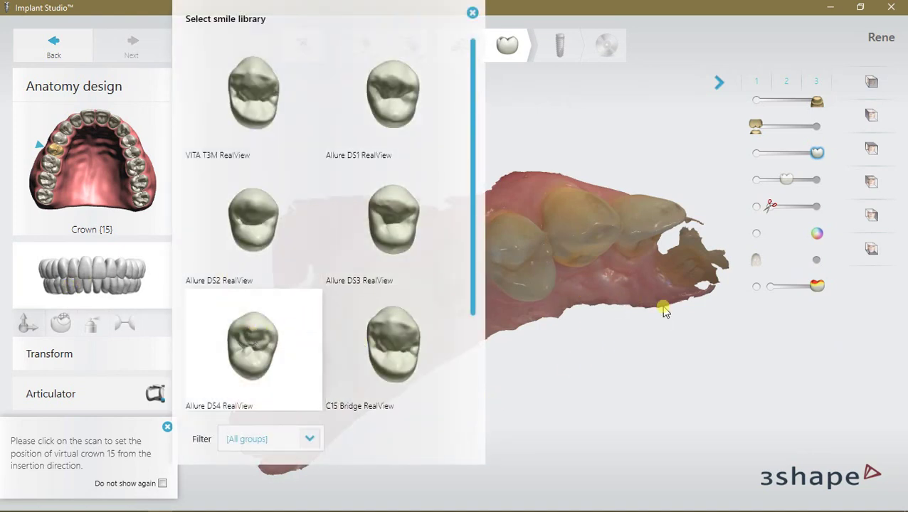
{"action": "left_click", "coordinate": [434, 281]}
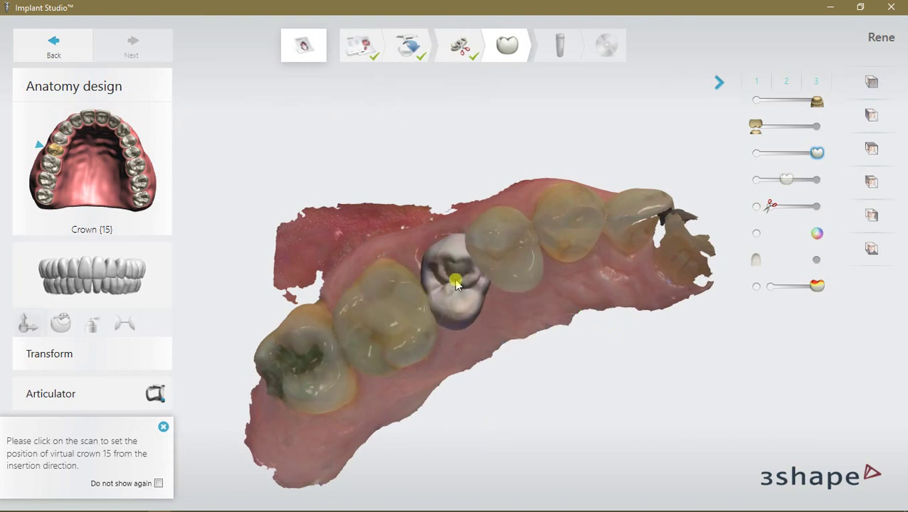
Rotate crown 15 by 7.2° and shift it 0.3 mm and 1.6 mm along its axis.
{"action": "left_click_drag", "start_coordinate": [458, 362], "coordinate": [506, 338]}
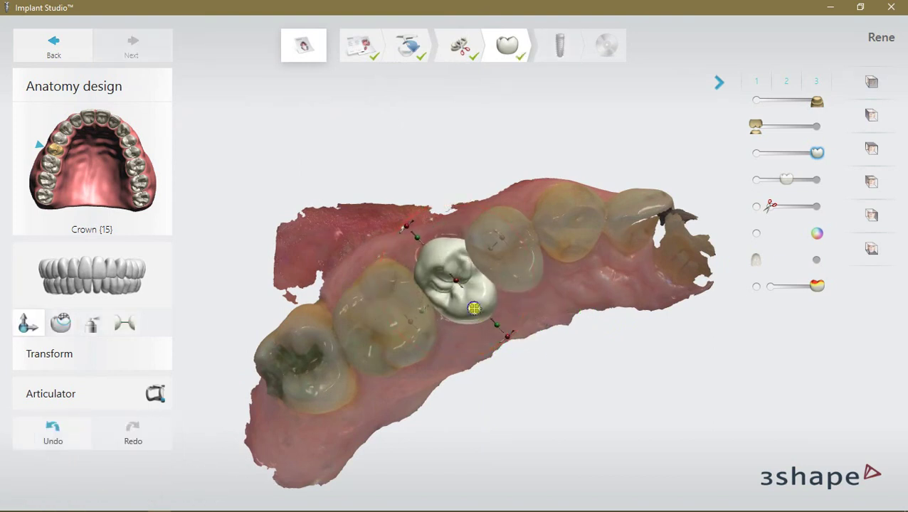
{"action": "left_click_drag", "start_coordinate": [474, 308], "coordinate": [482, 309]}
{"action": "right_click", "coordinate": [740, 501]}
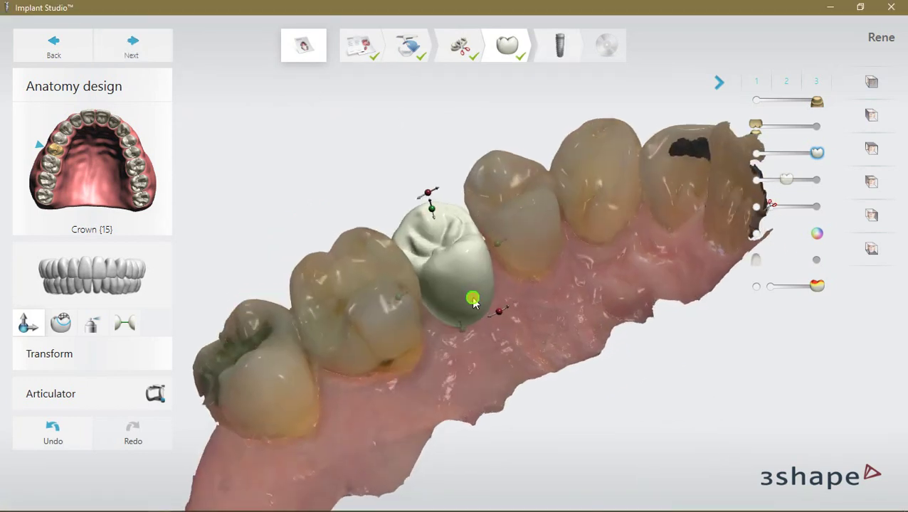
{"action": "left_click_drag", "start_coordinate": [475, 302], "coordinate": [451, 266]}
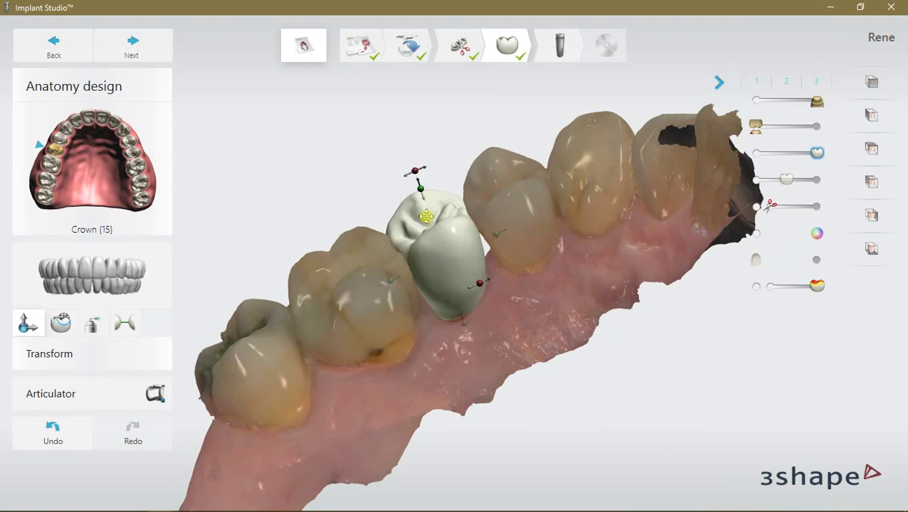
{"action": "right_click_drag", "start_coordinate": [454, 253], "coordinate": [460, 296]}
{"action": "left_click_drag", "start_coordinate": [491, 322], "coordinate": [496, 317]}
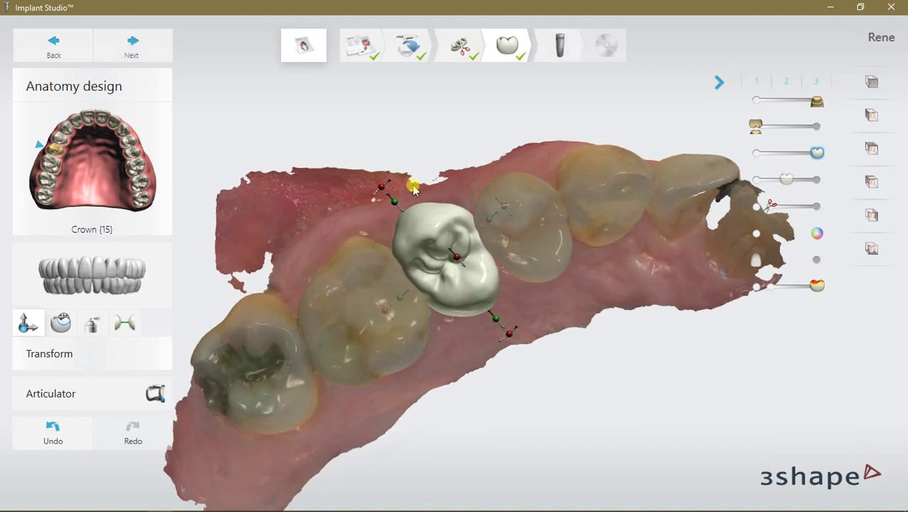
{"action": "left_click_drag", "start_coordinate": [380, 187], "coordinate": [413, 180]}
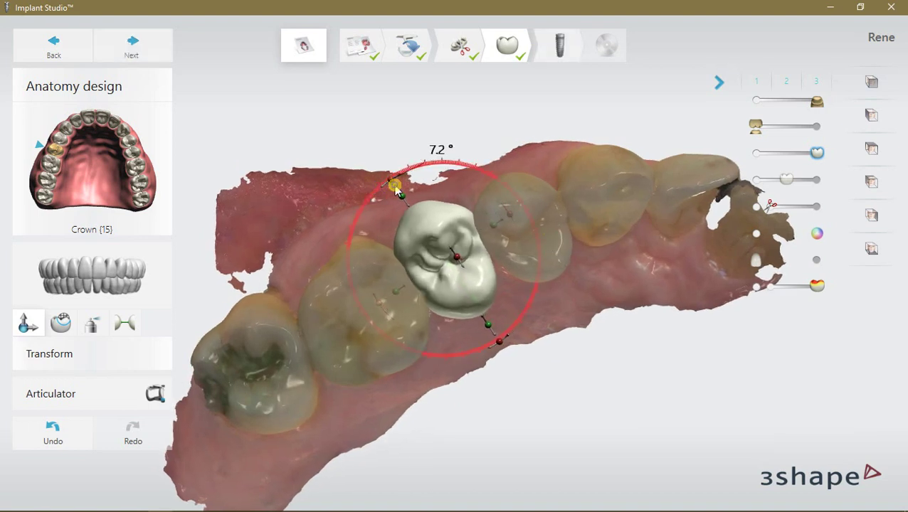
{"action": "mouse_move", "coordinate": [416, 178]}
{"action": "right_mouse_down"}
{"action": "mouse_move", "coordinate": [482, 316]}
{"action": "mouse_move", "coordinate": [462, 278]}
{"action": "right_mouse_up"}
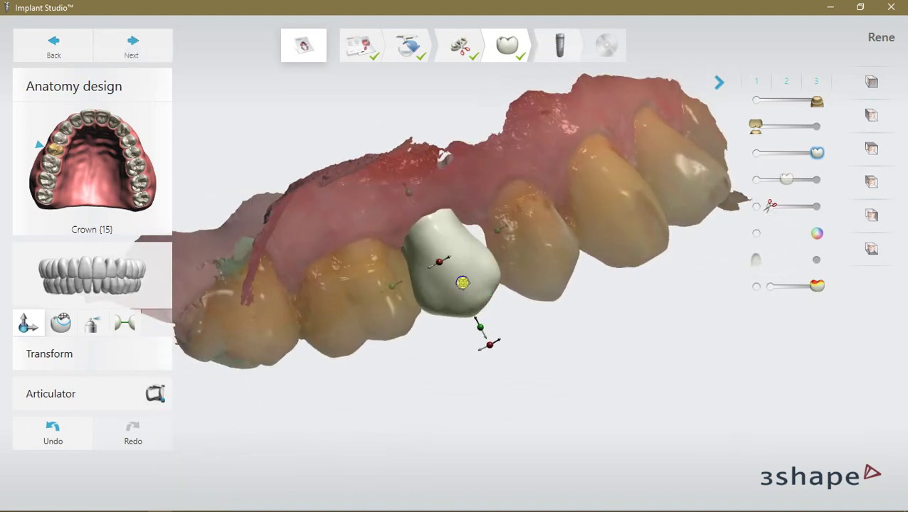
{"action": "left_click_drag", "start_coordinate": [483, 333], "coordinate": [488, 352]}
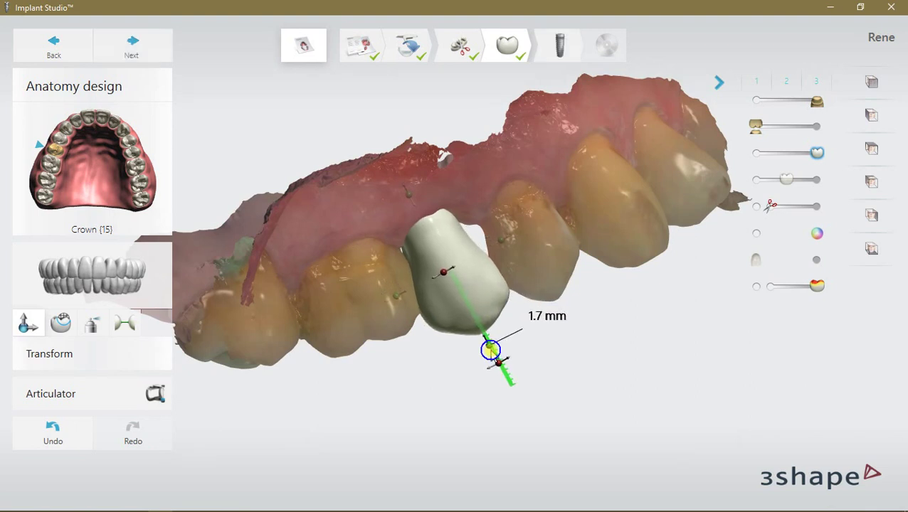
{"action": "mouse_move", "coordinate": [578, 314]}
{"action": "right_mouse_down"}
{"action": "mouse_move", "coordinate": [555, 244]}
{"action": "mouse_move", "coordinate": [467, 211]}
{"action": "right_mouse_up"}
{"action": "left_click_drag", "start_coordinate": [414, 204], "coordinate": [450, 194]}
Fine-tune crown 15: rotation 3.1°, height -1.6 mm, tilts of 5.9° and 2.6°, small axial shifts.
{"action": "right_click_drag", "start_coordinate": [450, 194], "coordinate": [427, 166]}
{"action": "mouse_move", "coordinate": [413, 195]}
{"action": "left_mouse_down"}
{"action": "mouse_move", "coordinate": [403, 198]}
{"action": "mouse_move", "coordinate": [406, 229]}
{"action": "left_mouse_up"}
{"action": "mouse_move", "coordinate": [406, 229]}
{"action": "right_mouse_down"}
{"action": "mouse_move", "coordinate": [399, 269]}
{"action": "mouse_move", "coordinate": [399, 238]}
{"action": "right_mouse_up"}
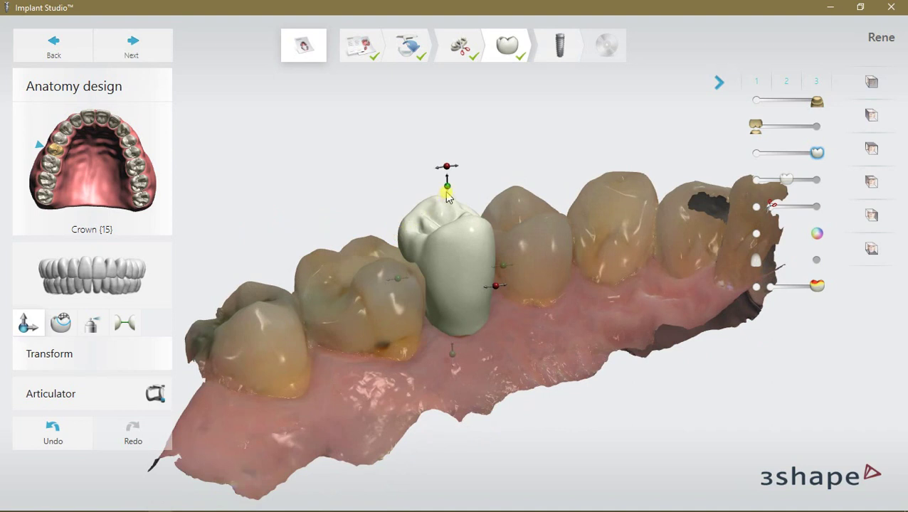
{"action": "left_click_drag", "start_coordinate": [447, 197], "coordinate": [449, 212]}
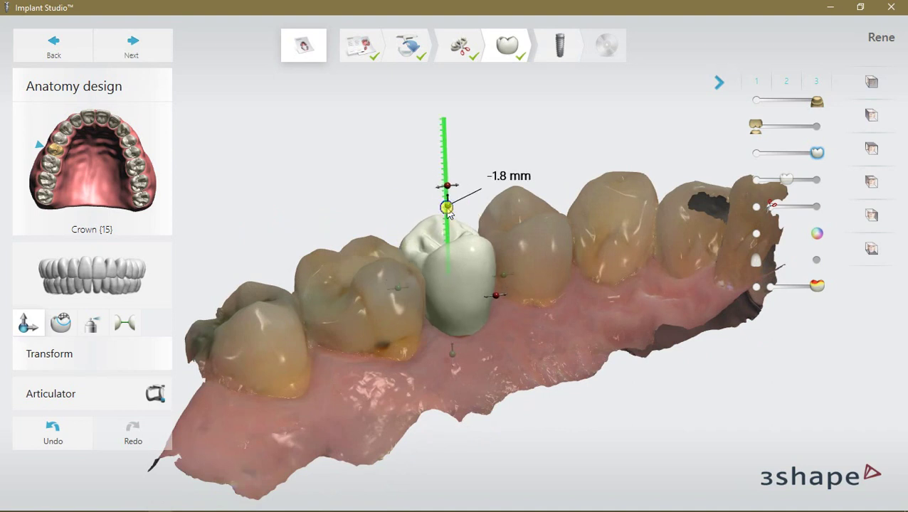
{"action": "left_click_drag", "start_coordinate": [447, 207], "coordinate": [447, 203]}
{"action": "right_click_drag", "start_coordinate": [445, 196], "coordinate": [386, 228]}
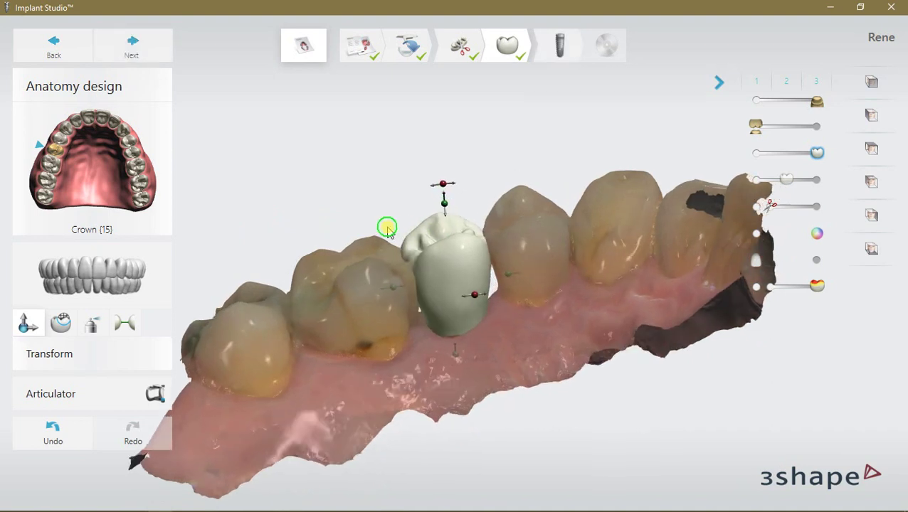
{"action": "left_click_drag", "start_coordinate": [439, 180], "coordinate": [427, 184]}
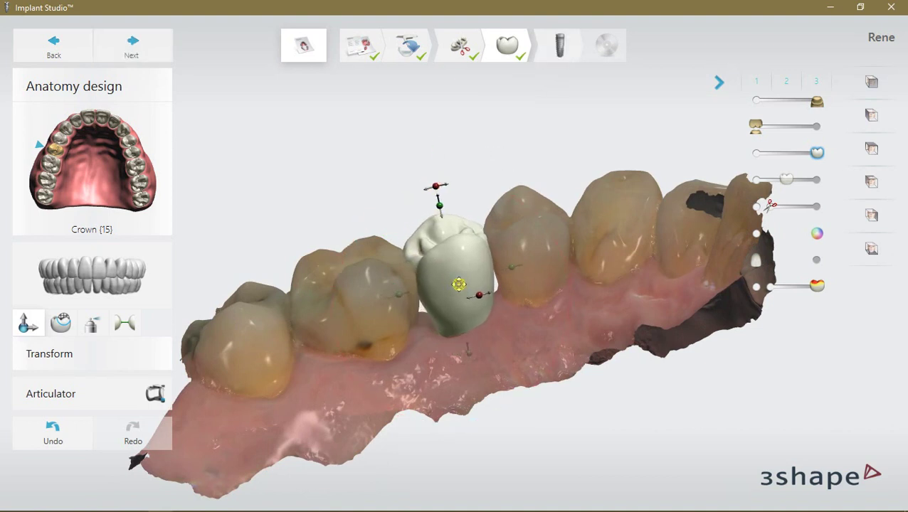
{"action": "right_click_drag", "start_coordinate": [430, 249], "coordinate": [462, 342]}
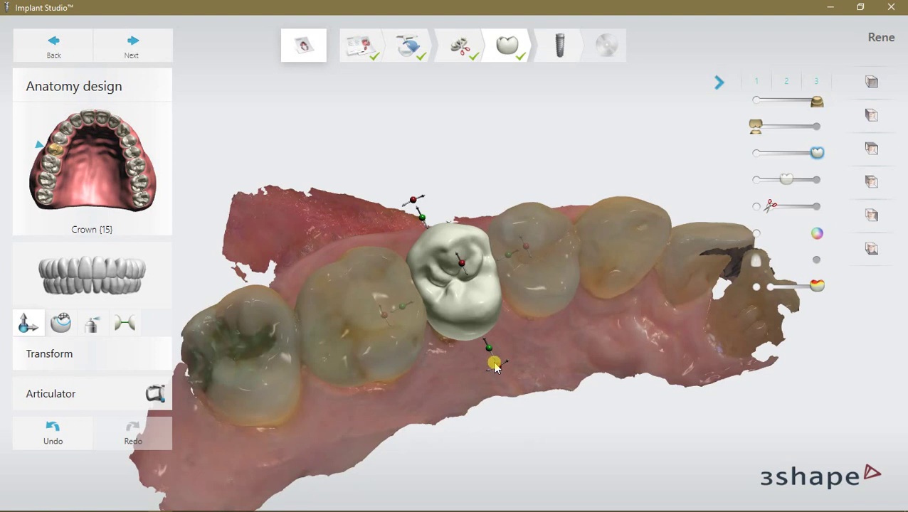
{"action": "mouse_move", "coordinate": [495, 371]}
{"action": "left_mouse_down"}
{"action": "mouse_move", "coordinate": [481, 350]}
{"action": "mouse_move", "coordinate": [489, 360]}
{"action": "left_mouse_up"}
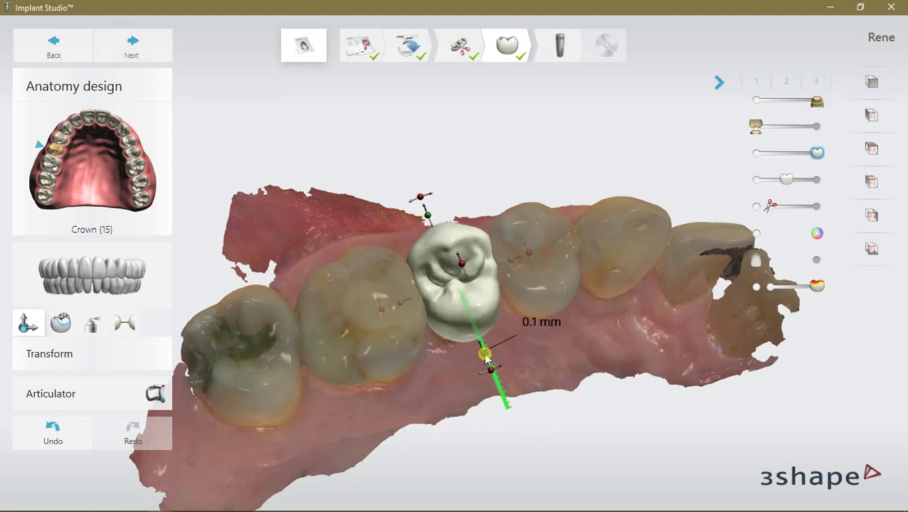
{"action": "mouse_move", "coordinate": [489, 360]}
{"action": "right_mouse_down"}
{"action": "mouse_move", "coordinate": [504, 288]}
{"action": "mouse_move", "coordinate": [485, 251]}
{"action": "mouse_move", "coordinate": [452, 303]}
{"action": "mouse_move", "coordinate": [365, 278]}
{"action": "mouse_move", "coordinate": [479, 331]}
{"action": "mouse_move", "coordinate": [399, 359]}
{"action": "mouse_move", "coordinate": [450, 357]}
{"action": "mouse_move", "coordinate": [373, 361]}
{"action": "mouse_move", "coordinate": [432, 365]}
{"action": "mouse_move", "coordinate": [424, 364]}
{"action": "mouse_move", "coordinate": [452, 354]}
{"action": "right_mouse_up"}
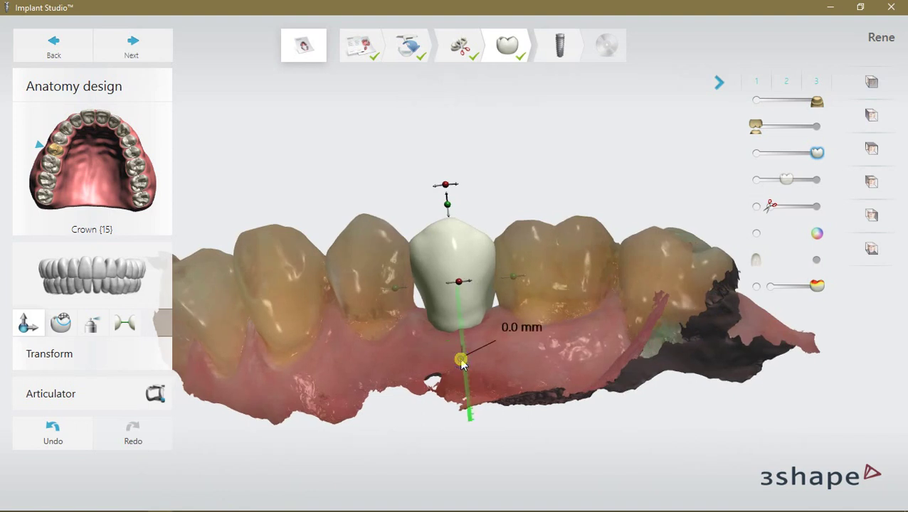
{"action": "left_click_drag", "start_coordinate": [461, 361], "coordinate": [461, 357]}
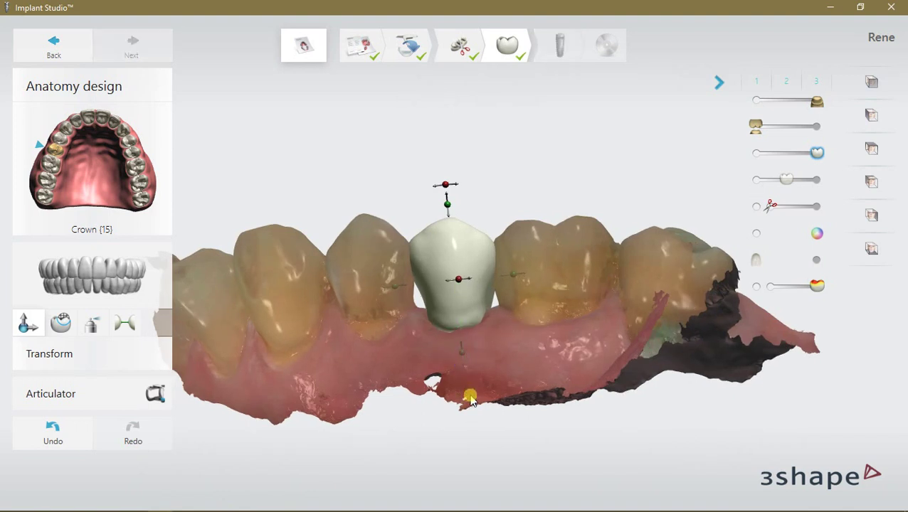
{"action": "left_click_drag", "start_coordinate": [444, 183], "coordinate": [451, 184]}
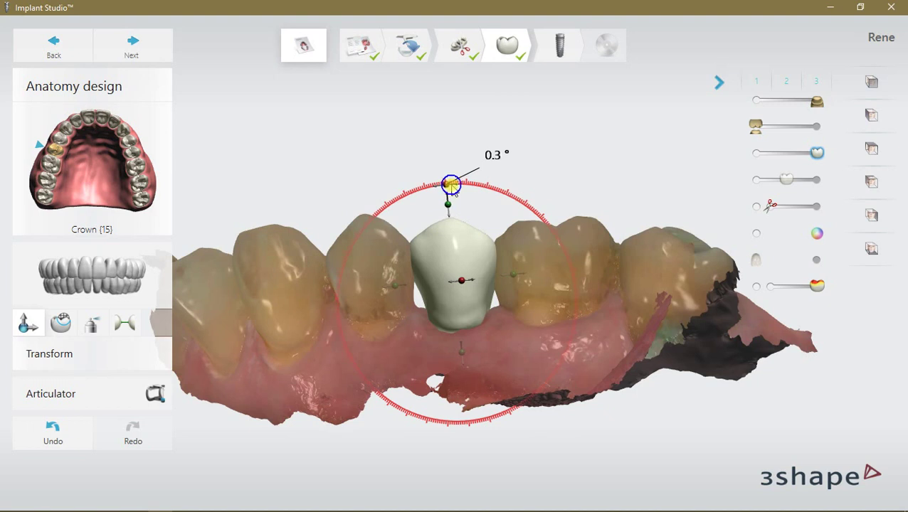
Morph crown 15's occlusal surface at 1.70 mm and turn on the virtual articulator.
{"action": "left_click", "coordinate": [62, 333]}
{"action": "left_click_drag", "start_coordinate": [65, 386], "coordinate": [61, 386]}
{"action": "mouse_move", "coordinate": [277, 284]}
{"action": "right_mouse_down"}
{"action": "mouse_move", "coordinate": [298, 342]}
{"action": "mouse_move", "coordinate": [403, 280]}
{"action": "right_mouse_up"}
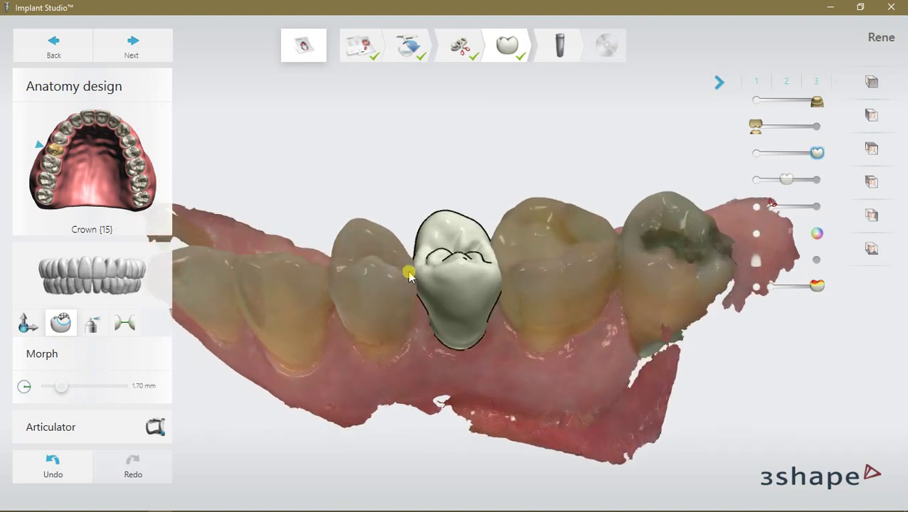
{"action": "mouse_move", "coordinate": [420, 274]}
{"action": "left_mouse_down"}
{"action": "mouse_move", "coordinate": [470, 259]}
{"action": "mouse_move", "coordinate": [435, 262]}
{"action": "left_mouse_up"}
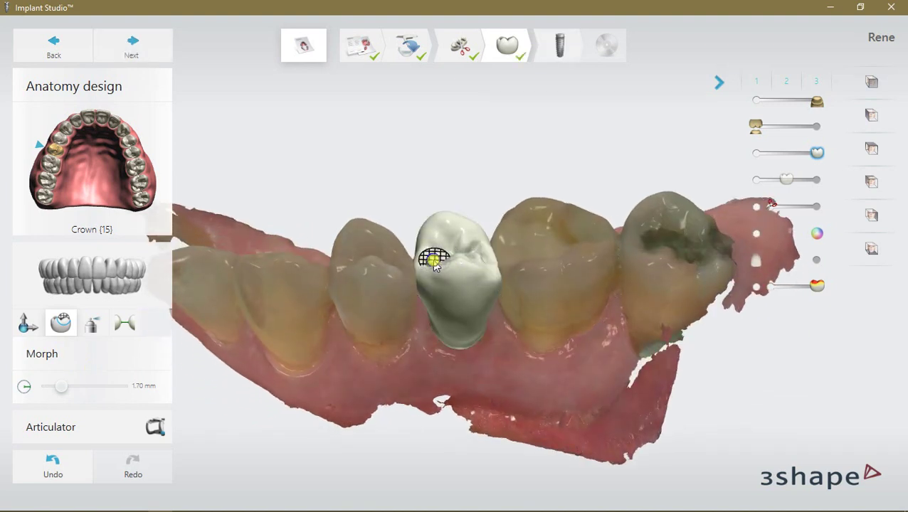
{"action": "left_click_drag", "start_coordinate": [327, 321], "coordinate": [328, 306]}
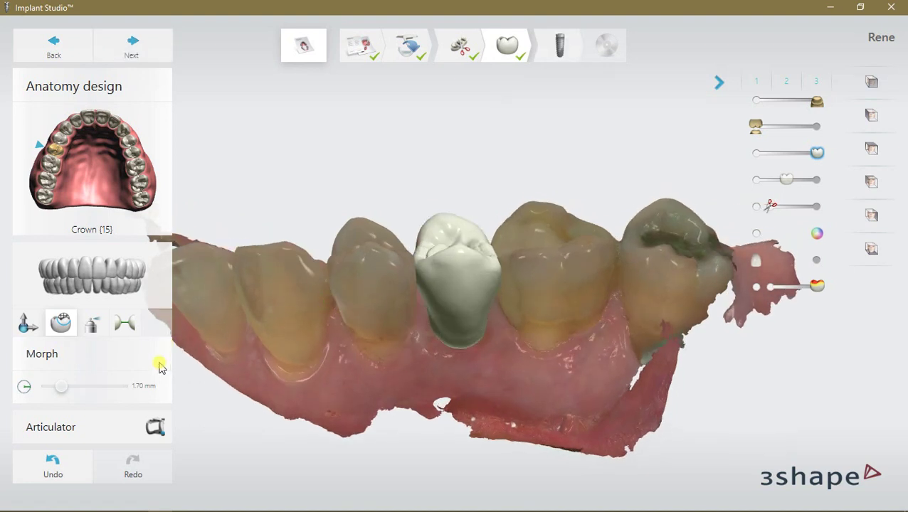
{"action": "left_click", "coordinate": [155, 427]}
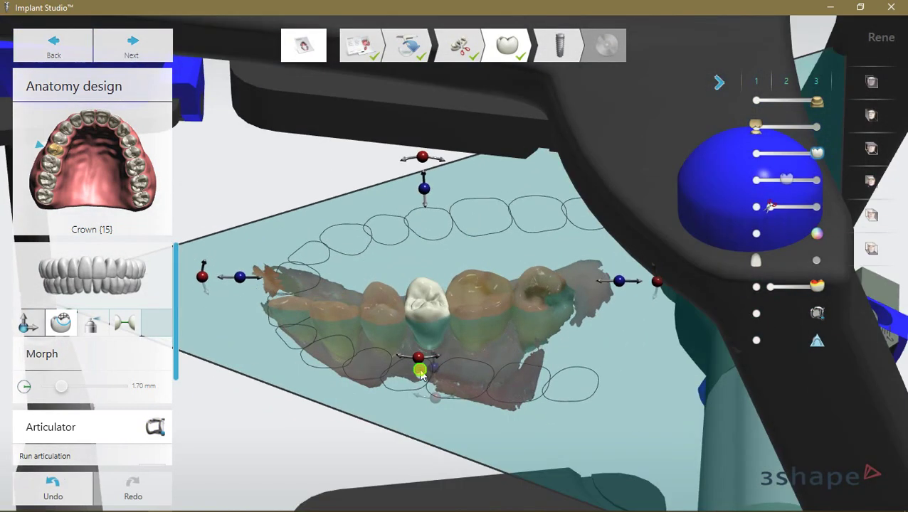
Tilt the occlusal plane 0.3°, show the upper jaw, and reveal Run articulation and Adapt design.
{"action": "left_click_drag", "start_coordinate": [420, 364], "coordinate": [432, 363]}
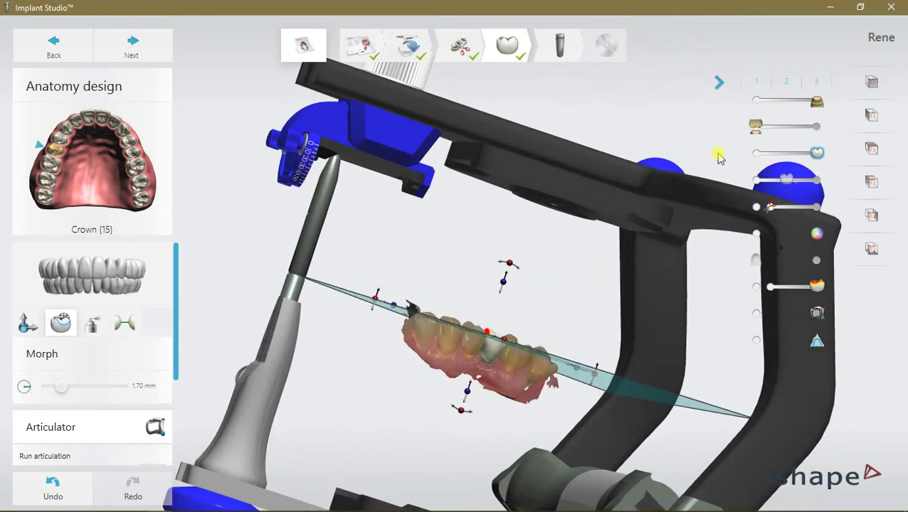
{"action": "left_click", "coordinate": [816, 128]}
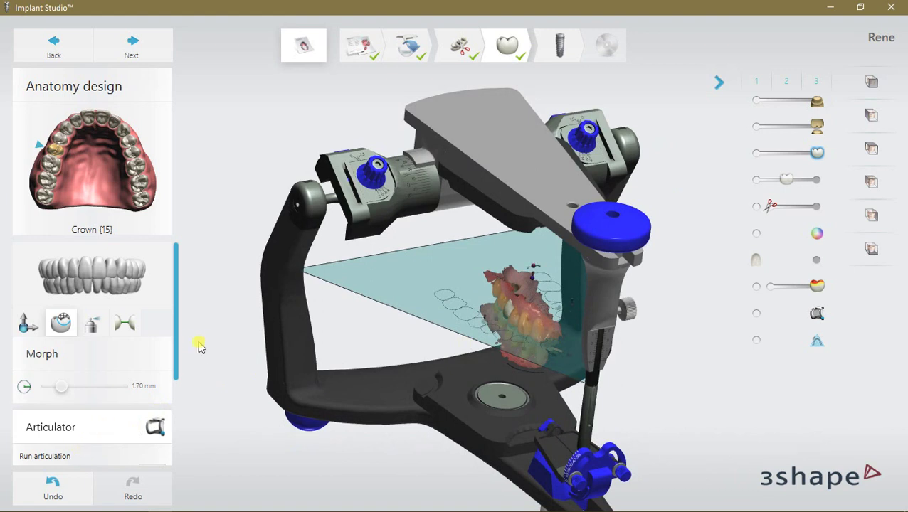
{"action": "left_click_drag", "start_coordinate": [180, 352], "coordinate": [177, 441]}
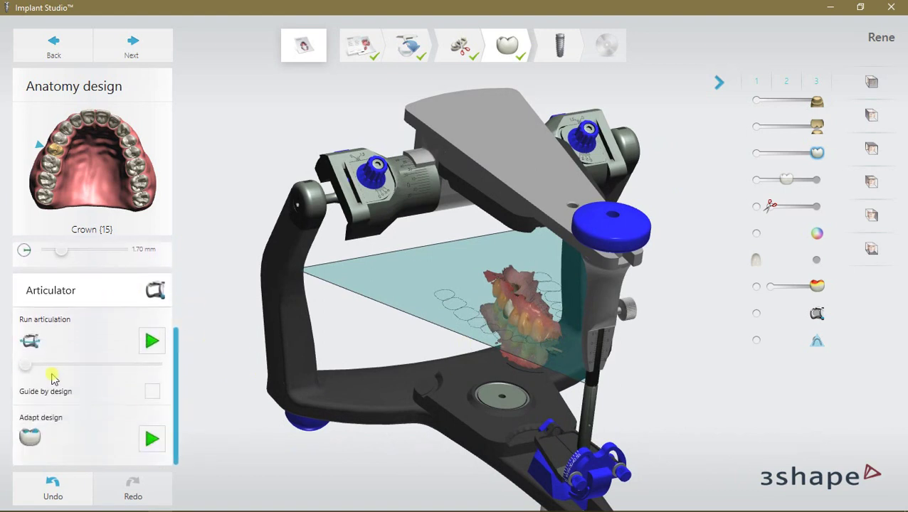
Step the jaws through articulation, run the movement simulation, and adapt crown 15 to it.
{"action": "mouse_move", "coordinate": [32, 370]}
{"action": "left_mouse_down"}
{"action": "mouse_move", "coordinate": [148, 366]}
{"action": "mouse_move", "coordinate": [23, 372]}
{"action": "left_mouse_up"}
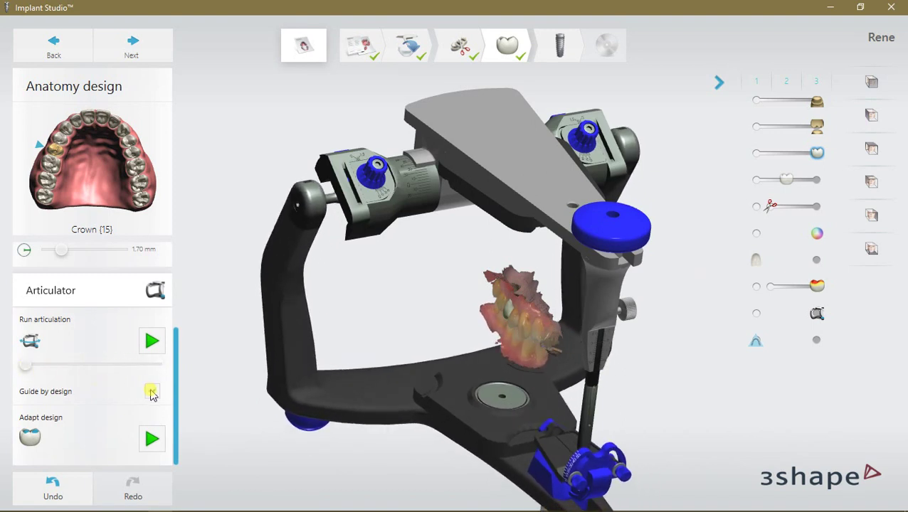
{"action": "right_click_drag", "start_coordinate": [285, 413], "coordinate": [374, 370]}
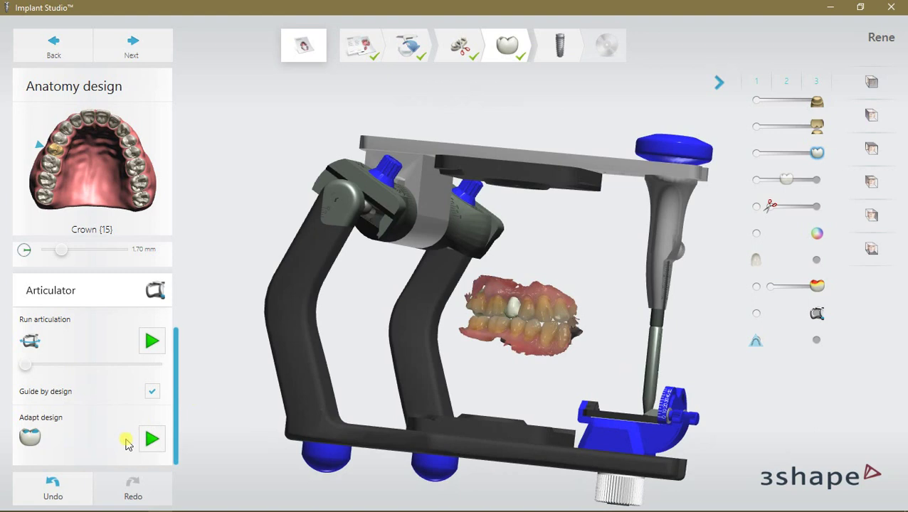
{"action": "left_click", "coordinate": [149, 352]}
{"action": "left_click", "coordinate": [148, 439]}
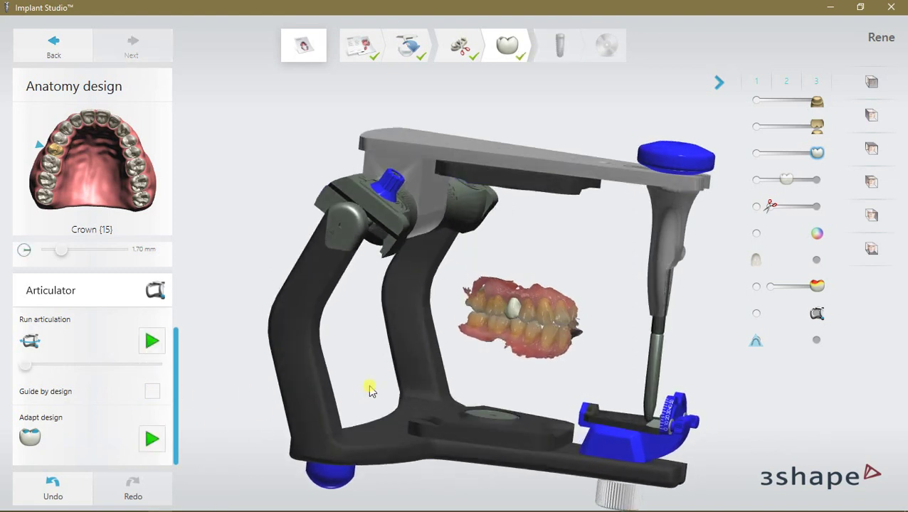
{"action": "scroll", "coordinate": [499, 344], "scroll_direction": "up", "scroll_amount": 5}
{"action": "mouse_move", "coordinate": [499, 344]}
{"action": "right_mouse_down"}
{"action": "mouse_move", "coordinate": [519, 237]}
{"action": "mouse_move", "coordinate": [432, 245]}
{"action": "mouse_move", "coordinate": [446, 348]}
{"action": "mouse_move", "coordinate": [300, 353]}
{"action": "mouse_move", "coordinate": [318, 314]}
{"action": "mouse_move", "coordinate": [314, 290]}
{"action": "mouse_move", "coordinate": [344, 284]}
{"action": "right_mouse_up"}
{"action": "scroll", "coordinate": [509, 244], "scroll_direction": "up", "scroll_amount": 3}
{"action": "scroll", "coordinate": [397, 349], "scroll_direction": "down", "scroll_amount": 3}
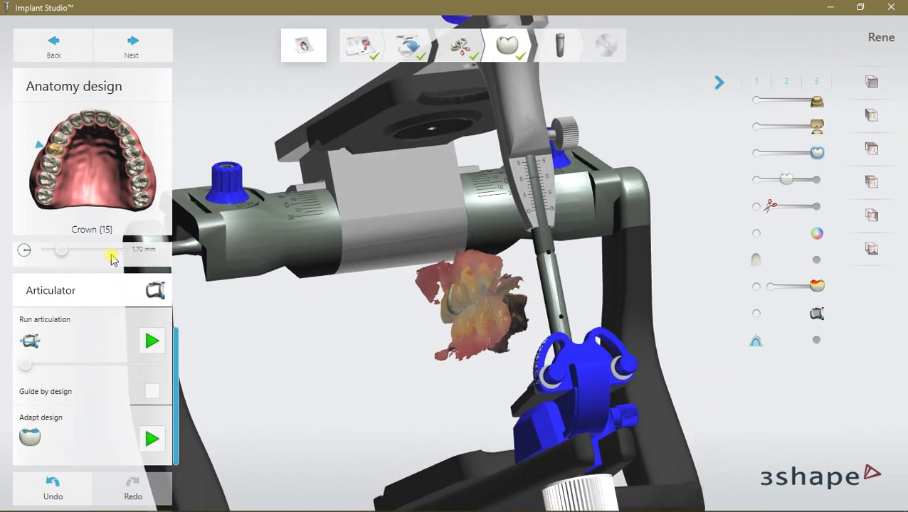
{"action": "scroll", "coordinate": [149, 258], "scroll_direction": "up", "scroll_amount": 5}
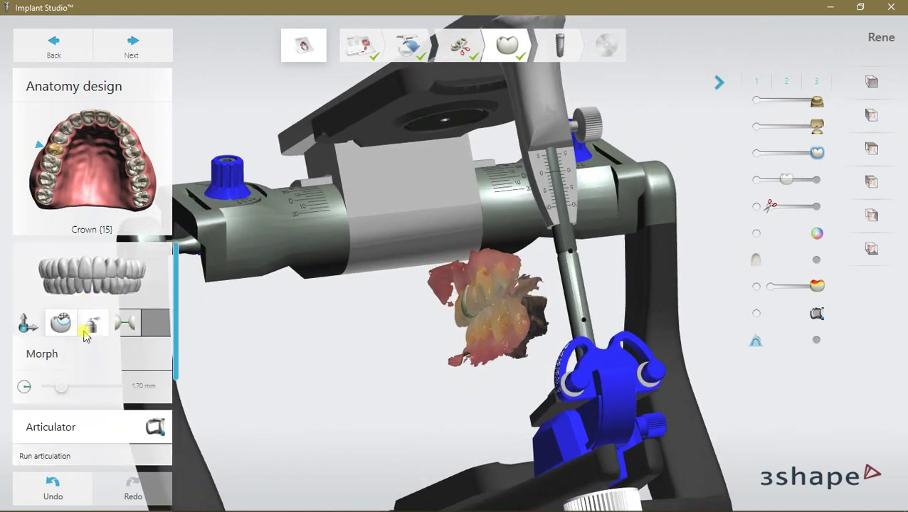
Hide the opposing jaw and set the wax knife to Remove mode.
{"action": "scroll", "coordinate": [486, 290], "scroll_direction": "up", "scroll_amount": 3}
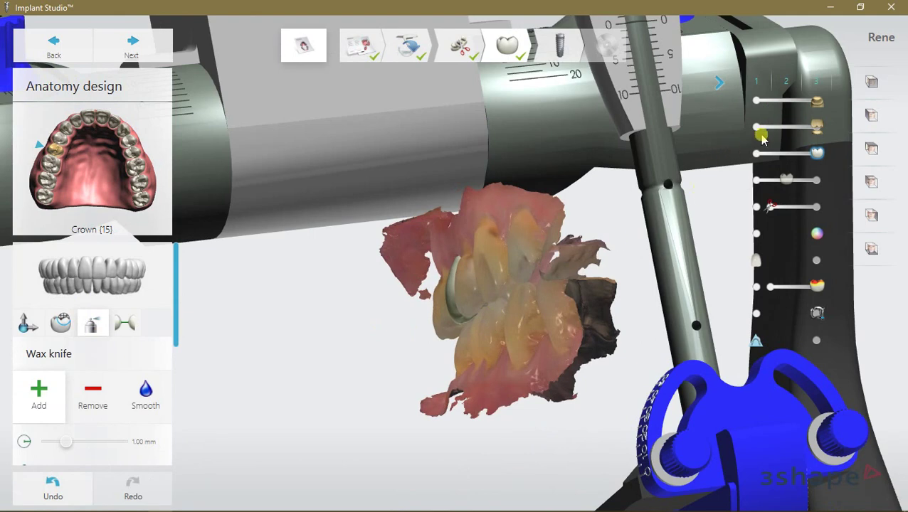
{"action": "left_click", "coordinate": [758, 128]}
{"action": "mouse_move", "coordinate": [512, 282]}
{"action": "right_mouse_down"}
{"action": "mouse_move", "coordinate": [486, 306]}
{"action": "mouse_move", "coordinate": [407, 281]}
{"action": "right_mouse_up"}
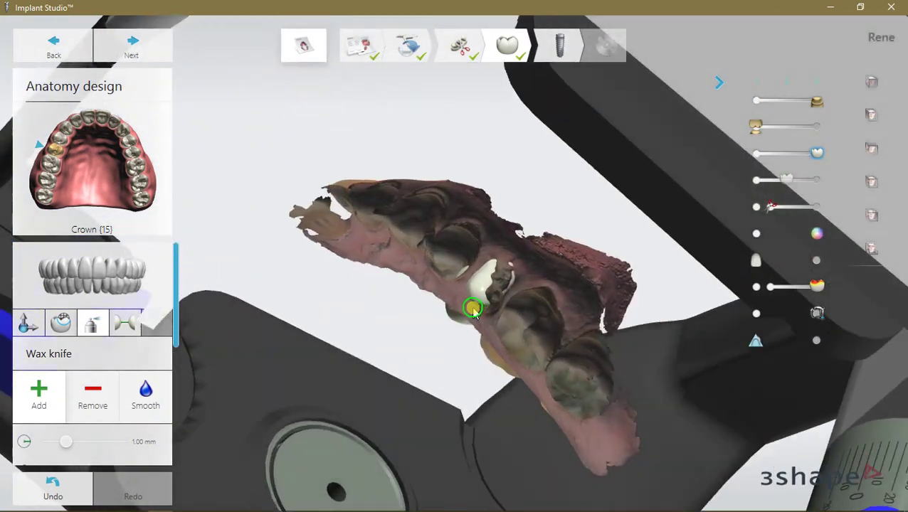
{"action": "scroll", "coordinate": [508, 301], "scroll_direction": "up", "scroll_amount": 2}
{"action": "scroll", "coordinate": [507, 304], "scroll_direction": "up", "scroll_amount": 2}
{"action": "scroll", "coordinate": [435, 316], "scroll_direction": "up", "scroll_amount": 2}
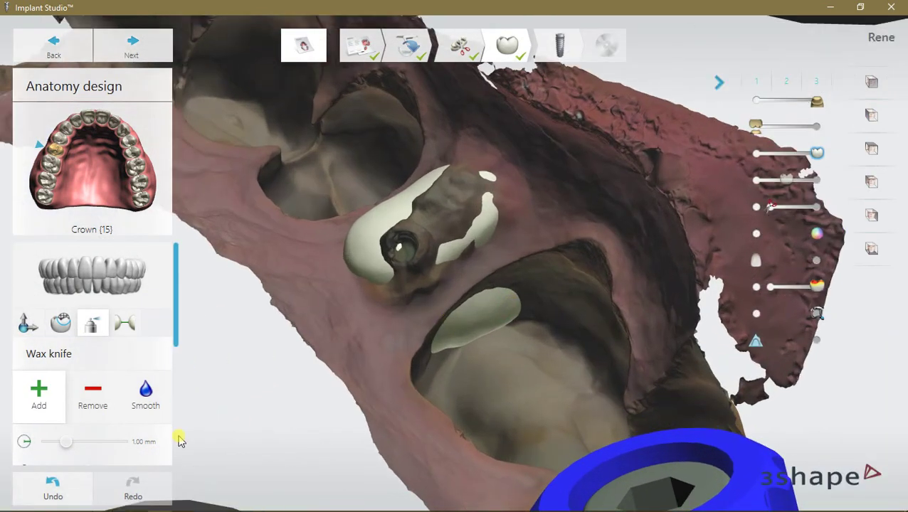
{"action": "left_click", "coordinate": [168, 409]}
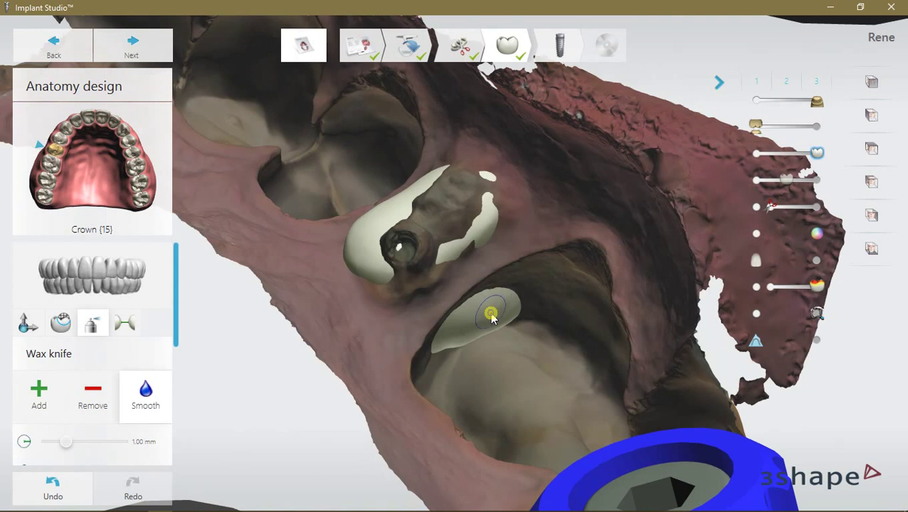
{"action": "left_click", "coordinate": [92, 395]}
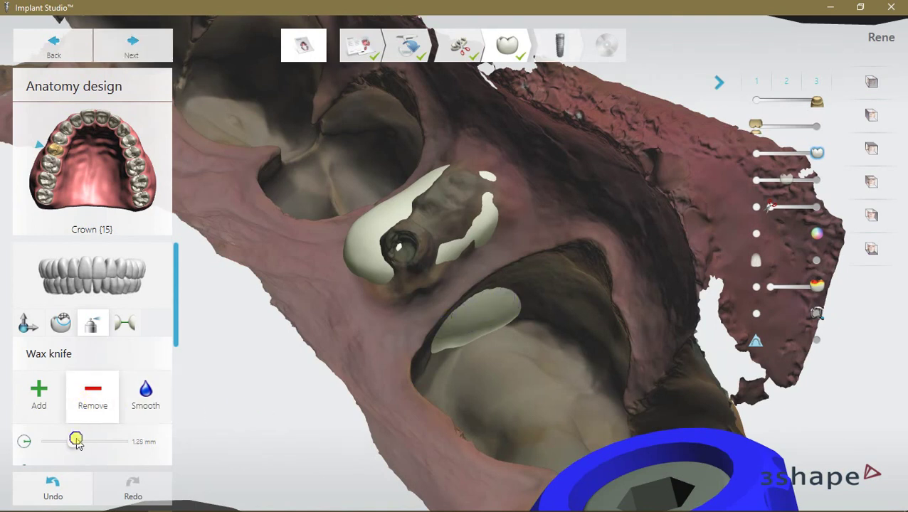
Carve material off the right side of crown 15 with the 2.45 mm wax knife.
{"action": "scroll", "coordinate": [141, 441], "scroll_direction": "down", "scroll_amount": 2}
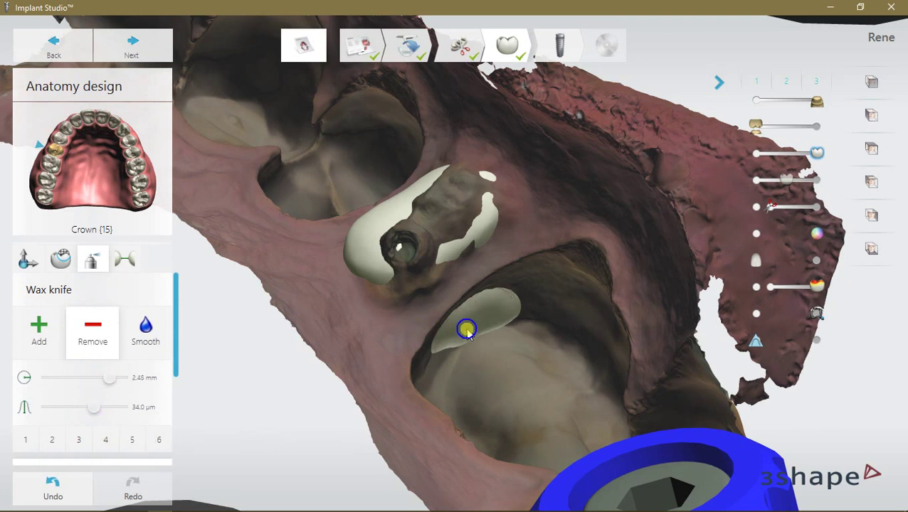
{"action": "mouse_move", "coordinate": [491, 314]}
{"action": "right_mouse_down"}
{"action": "mouse_move", "coordinate": [424, 310]}
{"action": "mouse_move", "coordinate": [472, 359]}
{"action": "mouse_move", "coordinate": [496, 411]}
{"action": "mouse_move", "coordinate": [407, 255]}
{"action": "mouse_move", "coordinate": [412, 227]}
{"action": "right_mouse_up"}
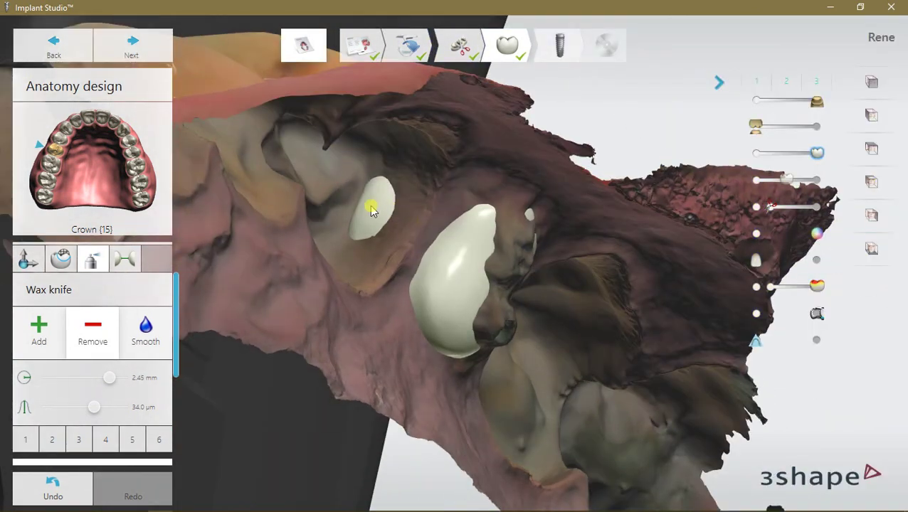
{"action": "mouse_move", "coordinate": [490, 217]}
{"action": "left_mouse_down"}
{"action": "mouse_move", "coordinate": [519, 208]}
{"action": "mouse_move", "coordinate": [486, 244]}
{"action": "mouse_move", "coordinate": [458, 316]}
{"action": "left_mouse_up"}
{"action": "mouse_move", "coordinate": [459, 316]}
{"action": "right_mouse_down"}
{"action": "mouse_move", "coordinate": [512, 340]}
{"action": "mouse_move", "coordinate": [474, 318]}
{"action": "right_mouse_up"}
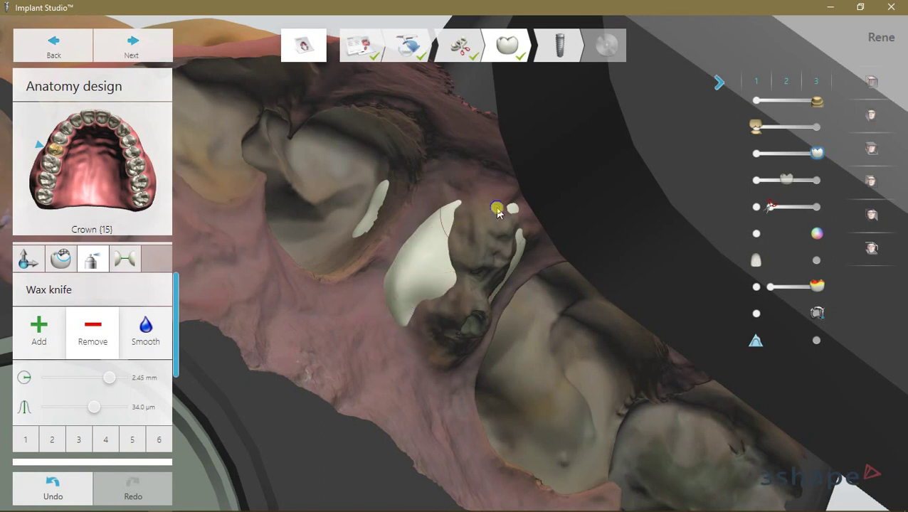
{"action": "mouse_move", "coordinate": [522, 247]}
{"action": "right_mouse_down"}
{"action": "mouse_move", "coordinate": [486, 348]}
{"action": "mouse_move", "coordinate": [472, 426]}
{"action": "mouse_move", "coordinate": [449, 361]}
{"action": "mouse_move", "coordinate": [561, 308]}
{"action": "mouse_move", "coordinate": [567, 197]}
{"action": "mouse_move", "coordinate": [505, 333]}
{"action": "mouse_move", "coordinate": [495, 395]}
{"action": "mouse_move", "coordinate": [531, 371]}
{"action": "mouse_move", "coordinate": [528, 379]}
{"action": "right_mouse_up"}
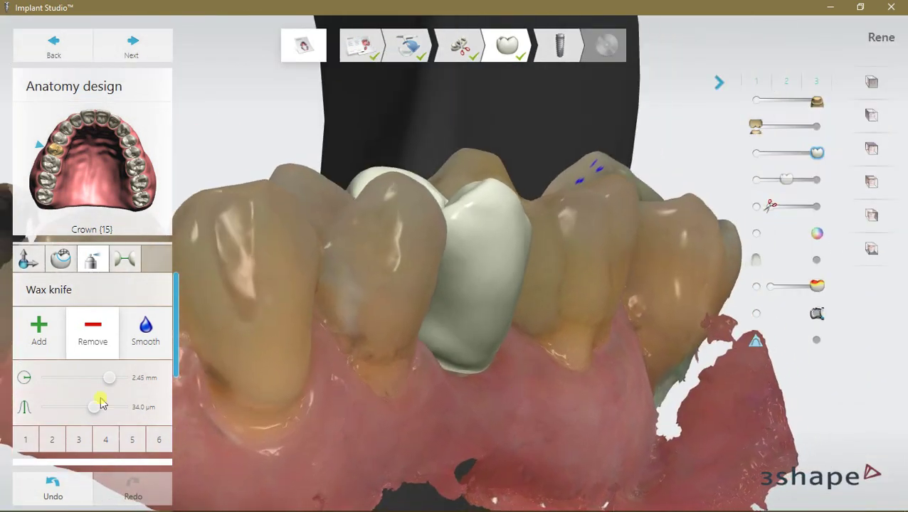
{"action": "left_click", "coordinate": [41, 349]}
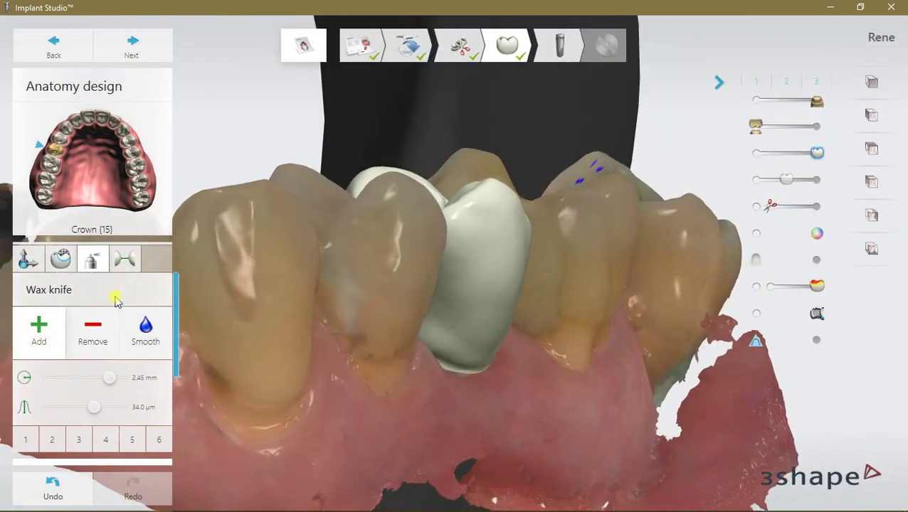
{"action": "left_click", "coordinate": [61, 258]}
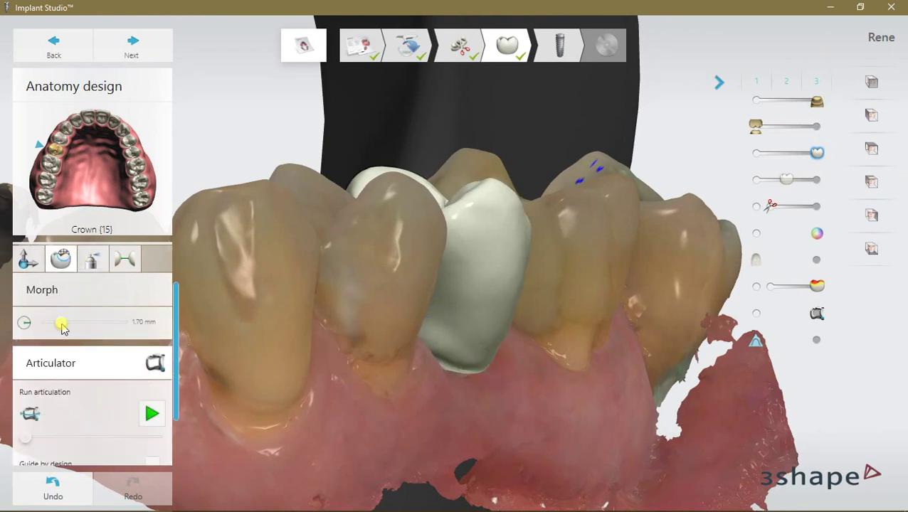
Morph crown 15's gum-line edge and left side with a 3.10 mm radius.
{"action": "left_click_drag", "start_coordinate": [482, 364], "coordinate": [456, 367]}
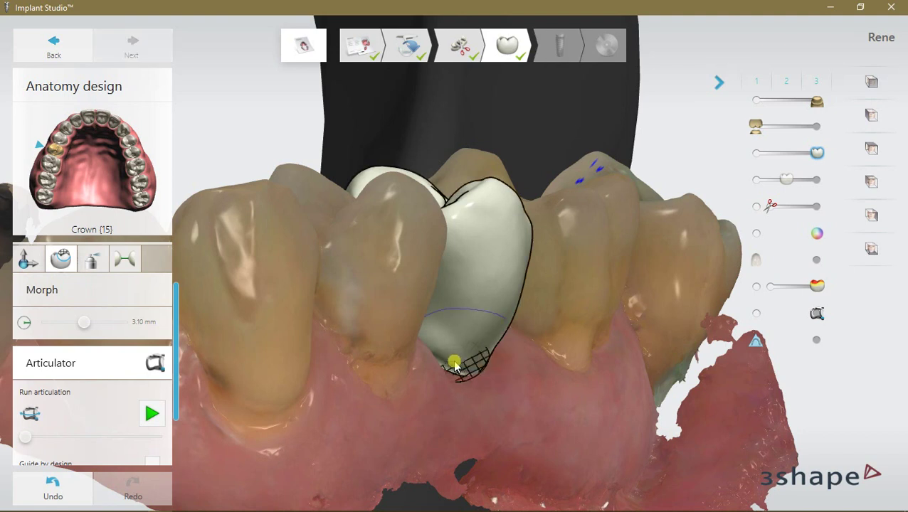
{"action": "mouse_move", "coordinate": [502, 365]}
{"action": "right_mouse_down"}
{"action": "mouse_move", "coordinate": [461, 347]}
{"action": "mouse_move", "coordinate": [482, 360]}
{"action": "mouse_move", "coordinate": [413, 365]}
{"action": "right_mouse_up"}
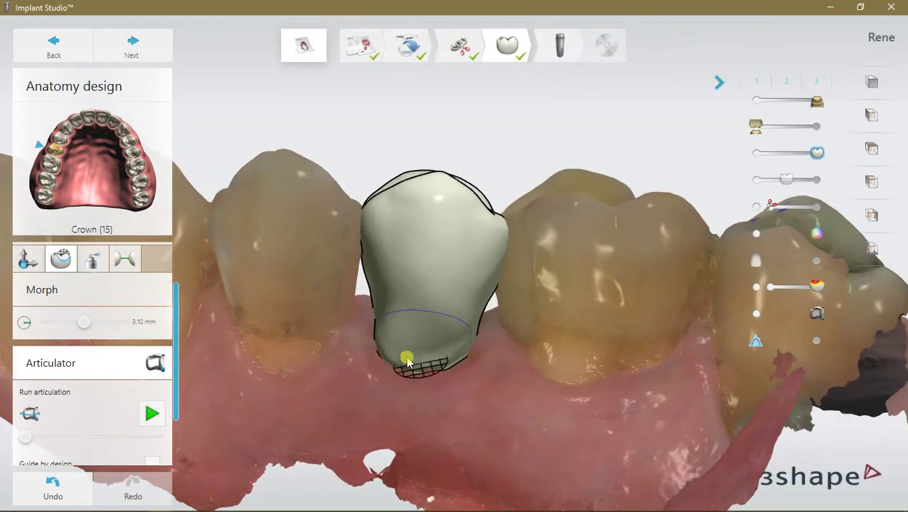
{"action": "mouse_move", "coordinate": [390, 347]}
{"action": "left_mouse_down"}
{"action": "mouse_move", "coordinate": [371, 294]}
{"action": "mouse_move", "coordinate": [386, 307]}
{"action": "mouse_move", "coordinate": [367, 283]}
{"action": "mouse_move", "coordinate": [368, 304]}
{"action": "left_mouse_up"}
{"action": "mouse_move", "coordinate": [369, 304]}
{"action": "right_mouse_down"}
{"action": "mouse_move", "coordinate": [455, 311]}
{"action": "mouse_move", "coordinate": [484, 336]}
{"action": "mouse_move", "coordinate": [590, 347]}
{"action": "mouse_move", "coordinate": [655, 246]}
{"action": "mouse_move", "coordinate": [631, 265]}
{"action": "mouse_move", "coordinate": [523, 294]}
{"action": "mouse_move", "coordinate": [580, 284]}
{"action": "mouse_move", "coordinate": [648, 235]}
{"action": "mouse_move", "coordinate": [516, 276]}
{"action": "right_mouse_up"}
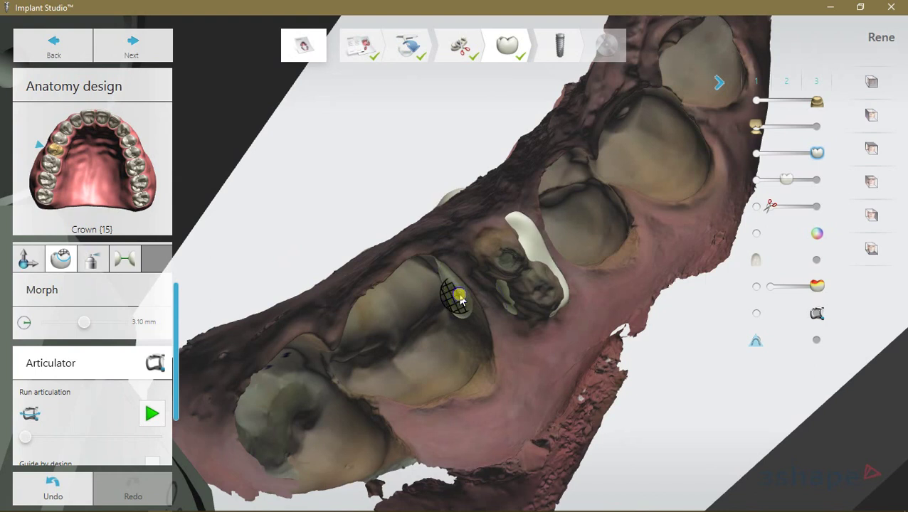
Hide one model and morph crown 15's surface beside the abutment from the lingual side.
{"action": "left_click", "coordinate": [756, 314]}
{"action": "right_click_drag", "start_coordinate": [451, 480], "coordinate": [656, 234]}
{"action": "mouse_move", "coordinate": [783, 164]}
{"action": "right_mouse_down"}
{"action": "mouse_move", "coordinate": [677, 196]}
{"action": "mouse_move", "coordinate": [574, 286]}
{"action": "mouse_move", "coordinate": [646, 432]}
{"action": "mouse_move", "coordinate": [634, 173]}
{"action": "mouse_move", "coordinate": [454, 227]}
{"action": "mouse_move", "coordinate": [652, 359]}
{"action": "mouse_move", "coordinate": [575, 211]}
{"action": "mouse_move", "coordinate": [581, 361]}
{"action": "mouse_move", "coordinate": [589, 235]}
{"action": "mouse_move", "coordinate": [600, 273]}
{"action": "right_mouse_up"}
{"action": "scroll", "coordinate": [608, 274], "scroll_direction": "up", "scroll_amount": 3}
{"action": "scroll", "coordinate": [610, 277], "scroll_direction": "up", "scroll_amount": 3}
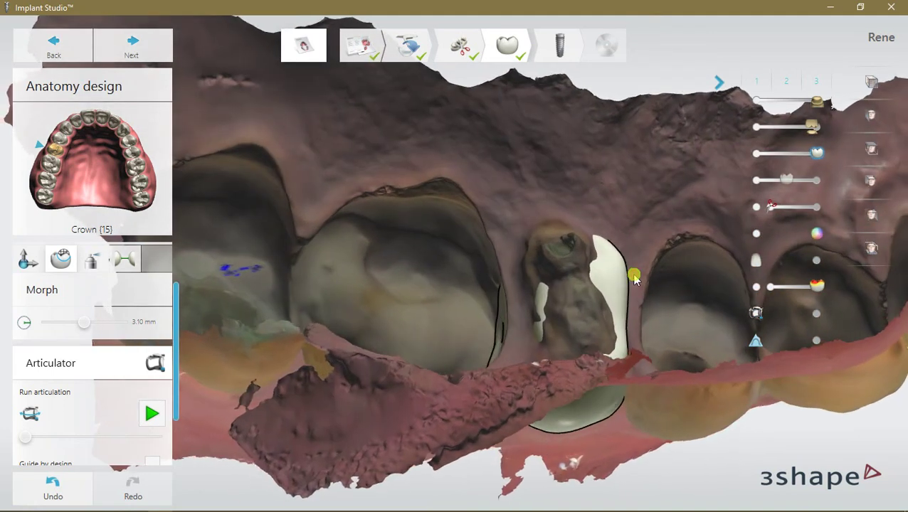
{"action": "mouse_move", "coordinate": [618, 283]}
{"action": "left_mouse_down"}
{"action": "mouse_move", "coordinate": [608, 258]}
{"action": "mouse_move", "coordinate": [611, 318]}
{"action": "mouse_move", "coordinate": [600, 261]}
{"action": "left_mouse_up"}
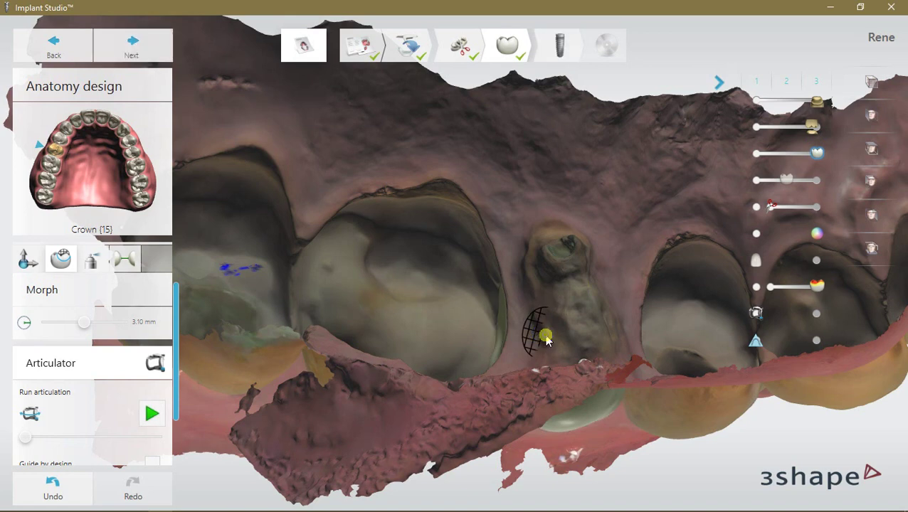
Rotate around crown 15 to check its buccal and frontal surfaces after morphing.
{"action": "mouse_move", "coordinate": [592, 304]}
{"action": "right_mouse_down"}
{"action": "mouse_move", "coordinate": [605, 206]}
{"action": "mouse_move", "coordinate": [628, 198]}
{"action": "mouse_move", "coordinate": [609, 263]}
{"action": "mouse_move", "coordinate": [594, 249]}
{"action": "mouse_move", "coordinate": [619, 157]}
{"action": "mouse_move", "coordinate": [573, 298]}
{"action": "mouse_move", "coordinate": [586, 279]}
{"action": "right_mouse_up"}
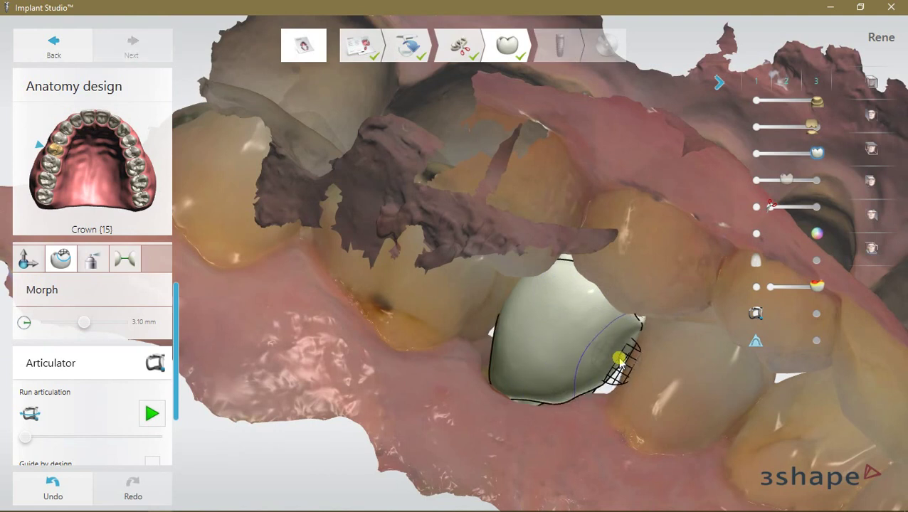
{"action": "mouse_move", "coordinate": [537, 345]}
{"action": "right_mouse_down"}
{"action": "mouse_move", "coordinate": [492, 270]}
{"action": "mouse_move", "coordinate": [543, 287]}
{"action": "mouse_move", "coordinate": [594, 384]}
{"action": "mouse_move", "coordinate": [598, 308]}
{"action": "mouse_move", "coordinate": [571, 373]}
{"action": "right_mouse_up"}
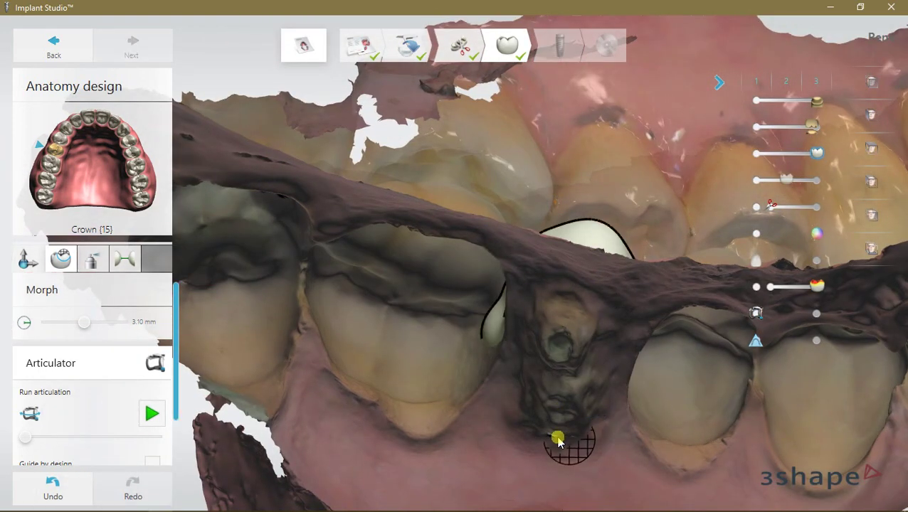
{"action": "mouse_move", "coordinate": [556, 439]}
{"action": "right_mouse_down"}
{"action": "mouse_move", "coordinate": [576, 377]}
{"action": "mouse_move", "coordinate": [567, 427]}
{"action": "mouse_move", "coordinate": [575, 422]}
{"action": "right_mouse_up"}
{"action": "mouse_move", "coordinate": [617, 354]}
{"action": "right_mouse_down"}
{"action": "mouse_move", "coordinate": [598, 488]}
{"action": "mouse_move", "coordinate": [606, 506]}
{"action": "right_mouse_up"}
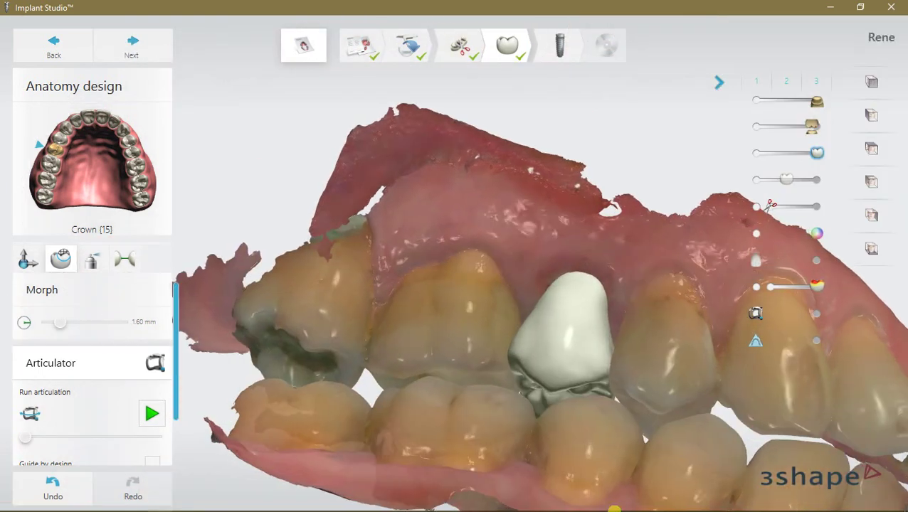